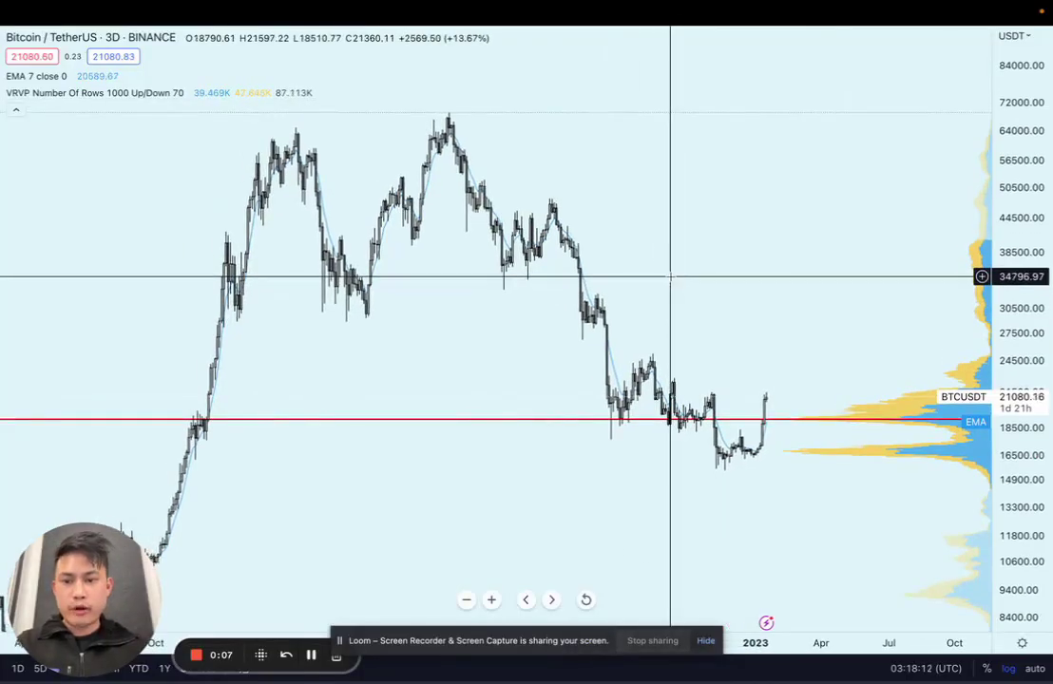
# Examine the three-day Bitcoin / TetherUS price history from the 2021 rise to January 2023 against the volume profile.
pyautogui.scroll(-2, 646, 293)
pyautogui.scroll(6, 659, 291)
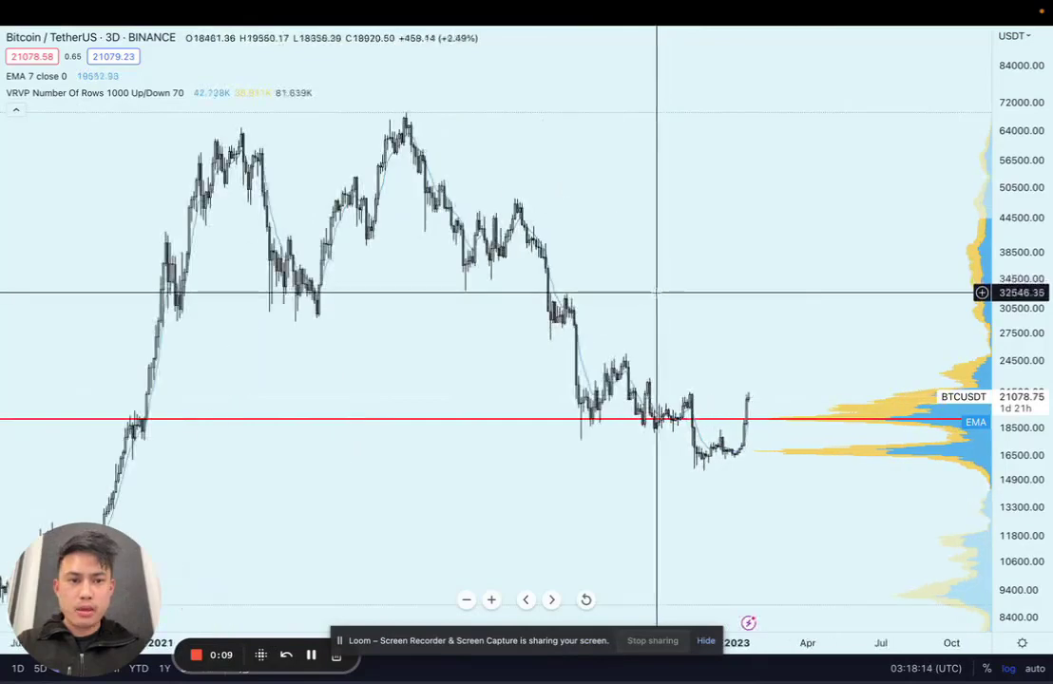
pyautogui.scroll(-3, 665, 280)
pyautogui.scroll(-2, 760, 266)
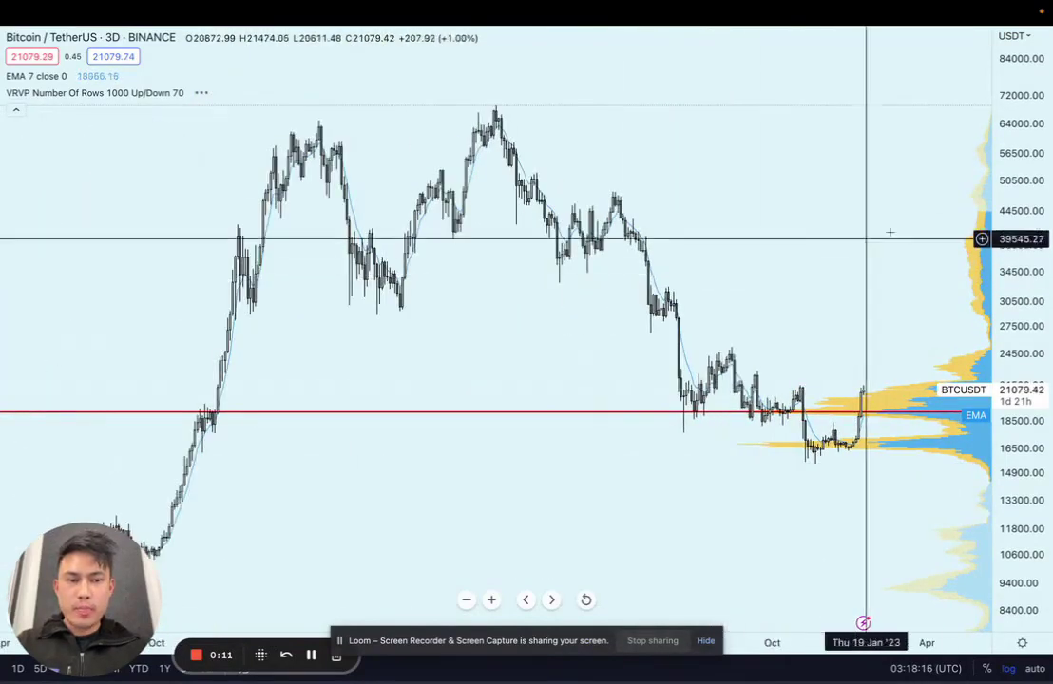
pyautogui.moveTo(1006, 176); pyautogui.dragTo(1006, 214)
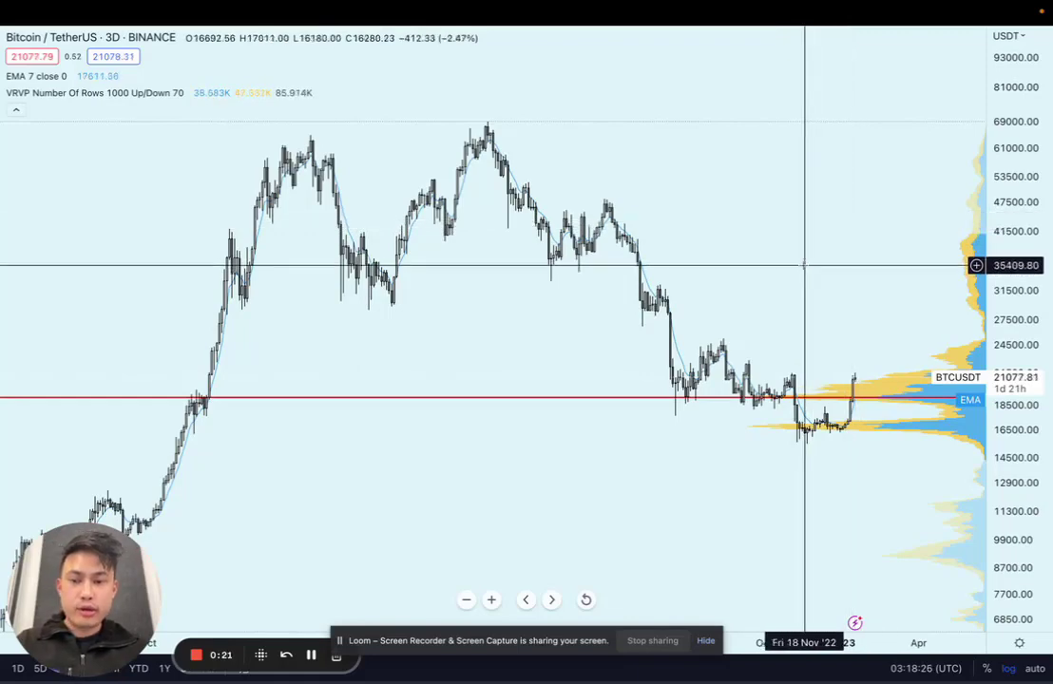
pyautogui.scroll(-2, 595, 274)
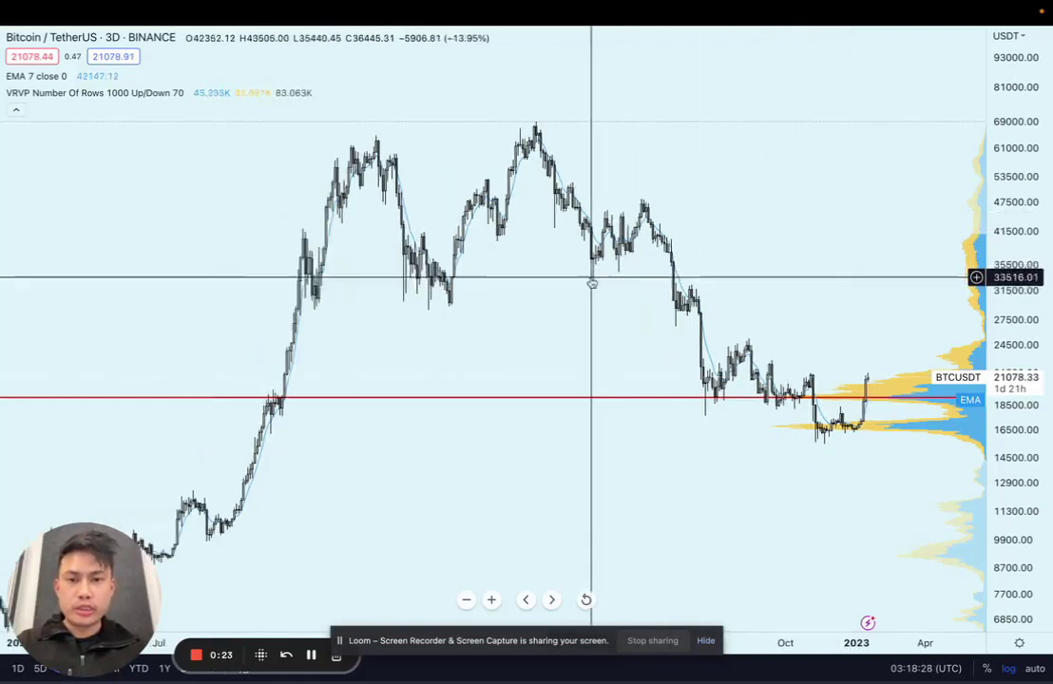
pyautogui.scroll(3, 566, 279)
pyautogui.moveTo(575, 276); pyautogui.dragTo(629, 273)
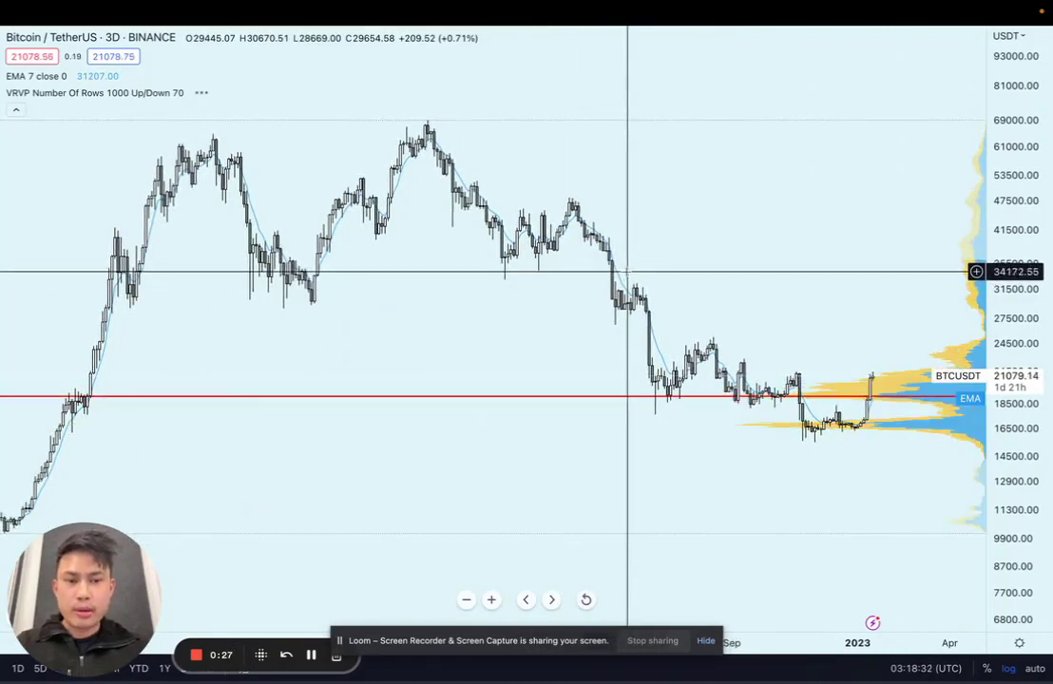
pyautogui.moveTo(630, 269)
pyautogui.mouseDown()
pyautogui.moveTo(637, 256)
pyautogui.moveTo(618, 259)
pyautogui.mouseUp()
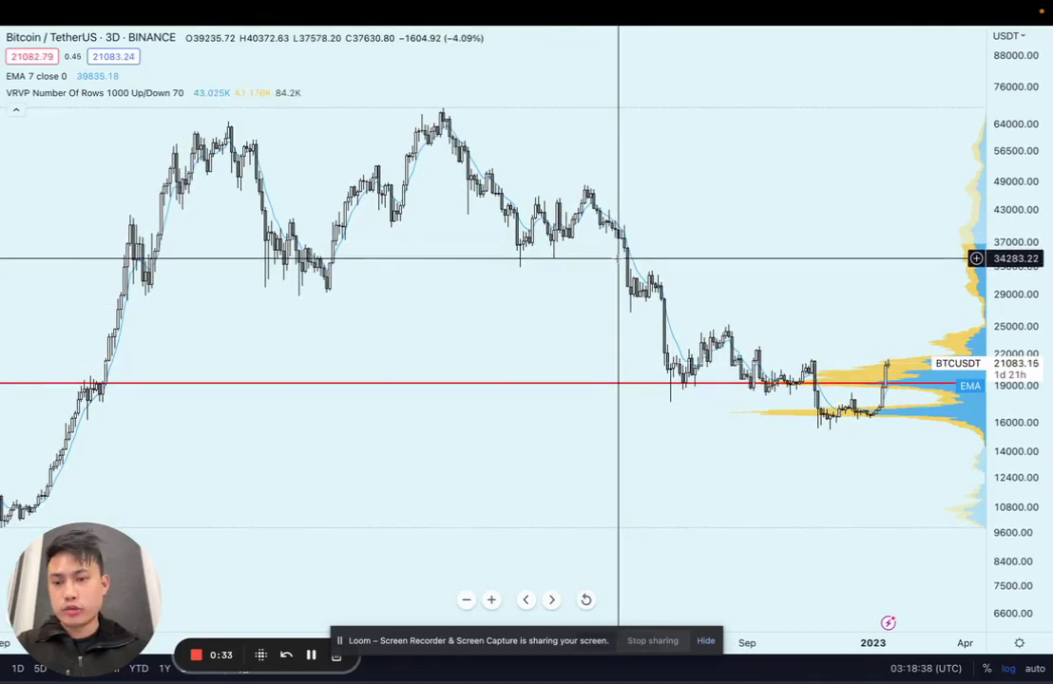
pyautogui.moveTo(551, 290); pyautogui.dragTo(559, 289)
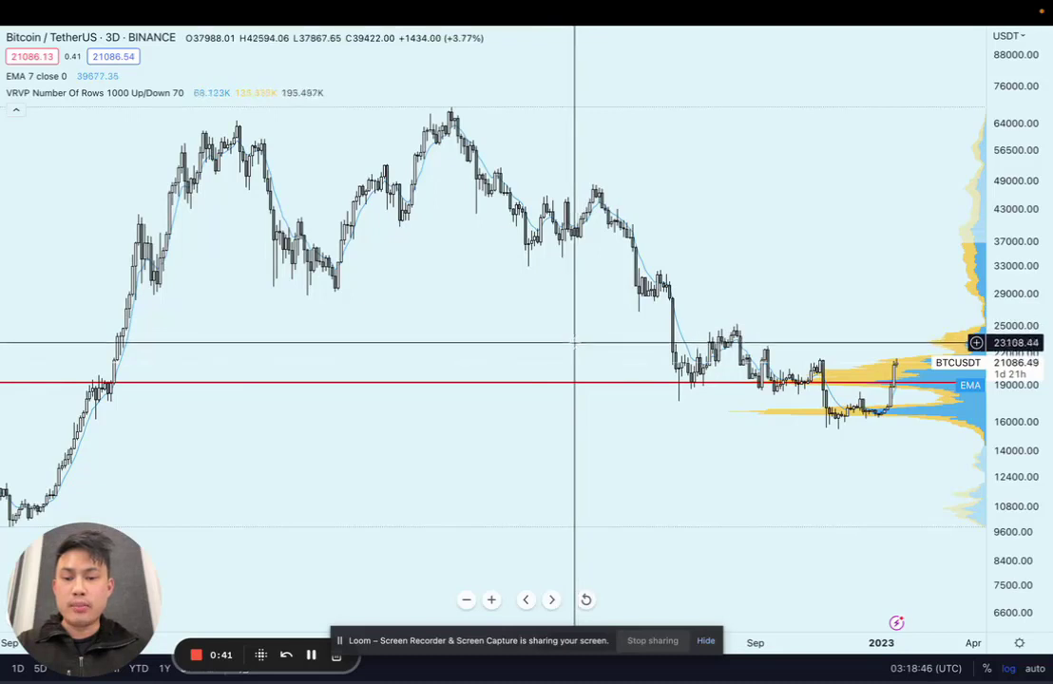
pyautogui.hscroll(-3, 559, 339)
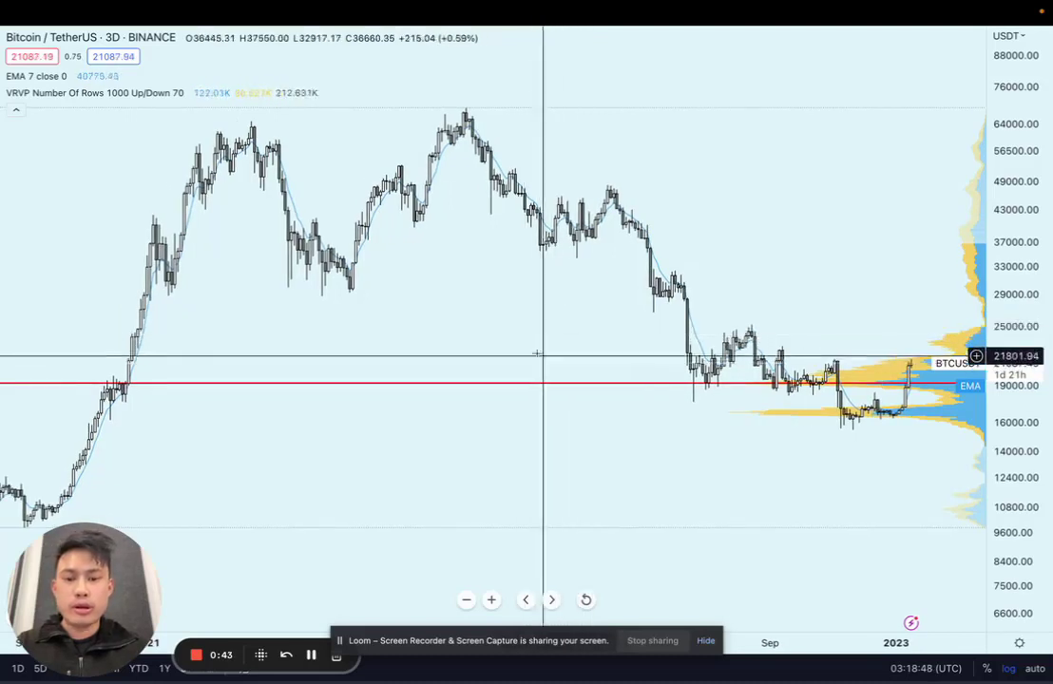
# Expand the browser window containing the price chart to full screen.
pyautogui.moveTo(119, 608); pyautogui.dragTo(246, 605)
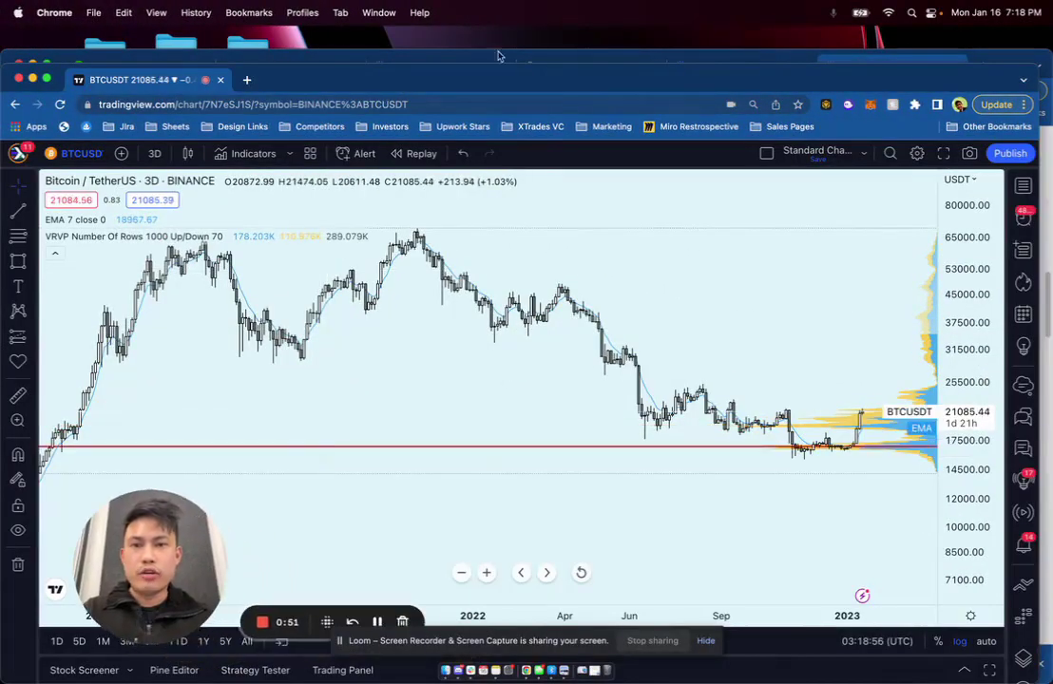
pyautogui.click(45, 78)
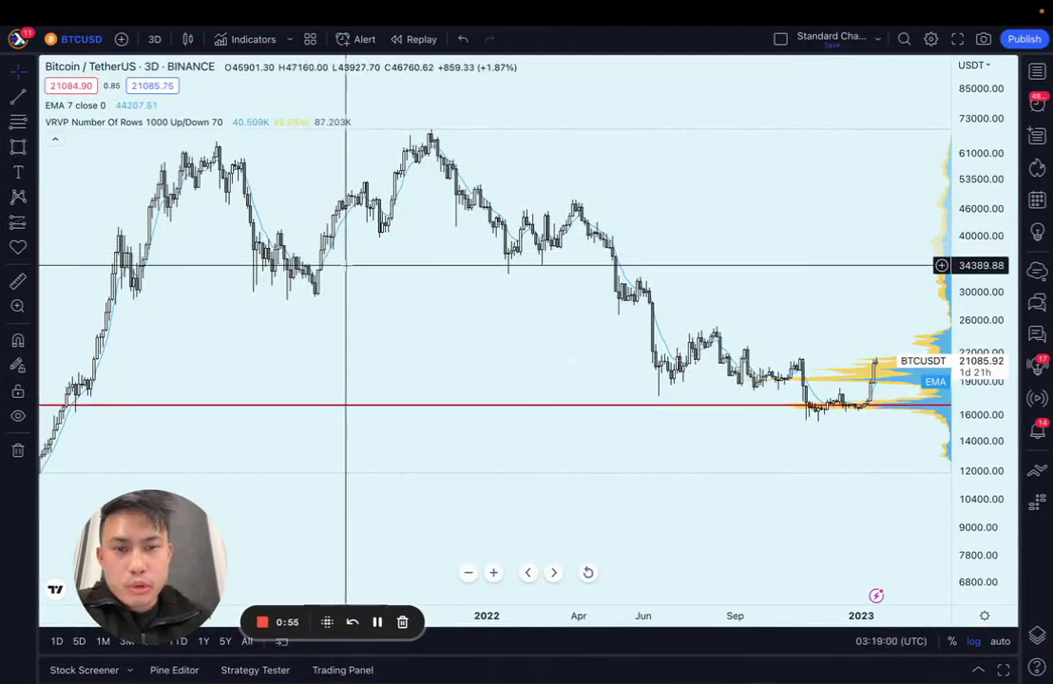
# Examine the Bitcoin price swings from 2020 to 2023 and compare them with the high-volume levels of the volume profile.
pyautogui.scroll(3, 347, 266)
pyautogui.scroll(-6, 364, 292)
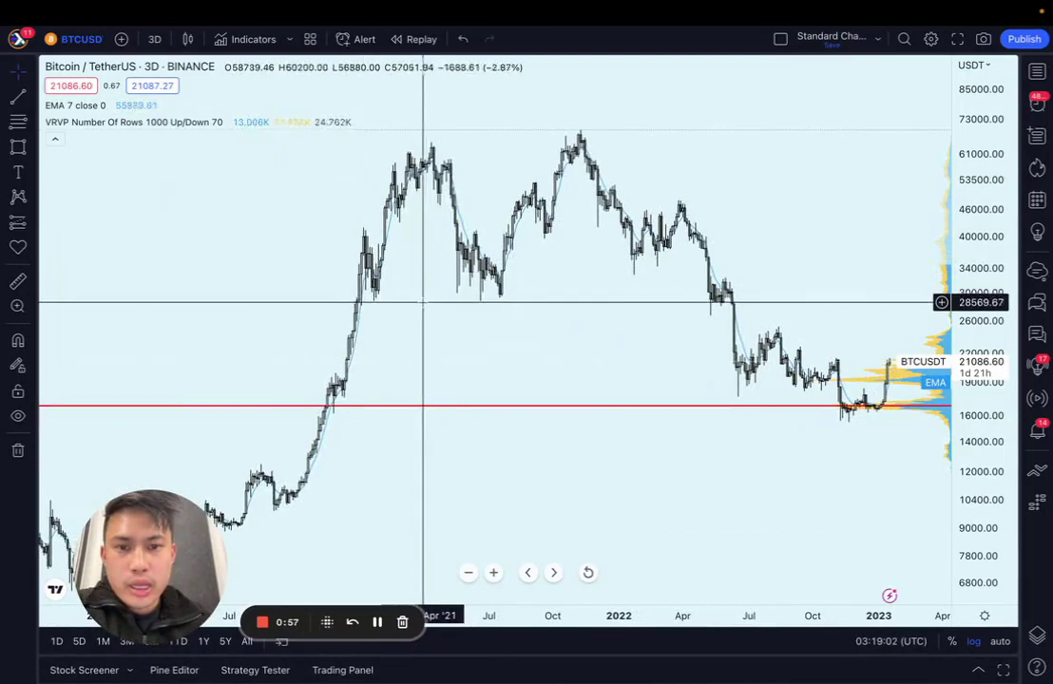
pyautogui.scroll(-4, 423, 302)
pyautogui.moveTo(557, 341); pyautogui.dragTo(452, 323)
pyautogui.scroll(3, 452, 318)
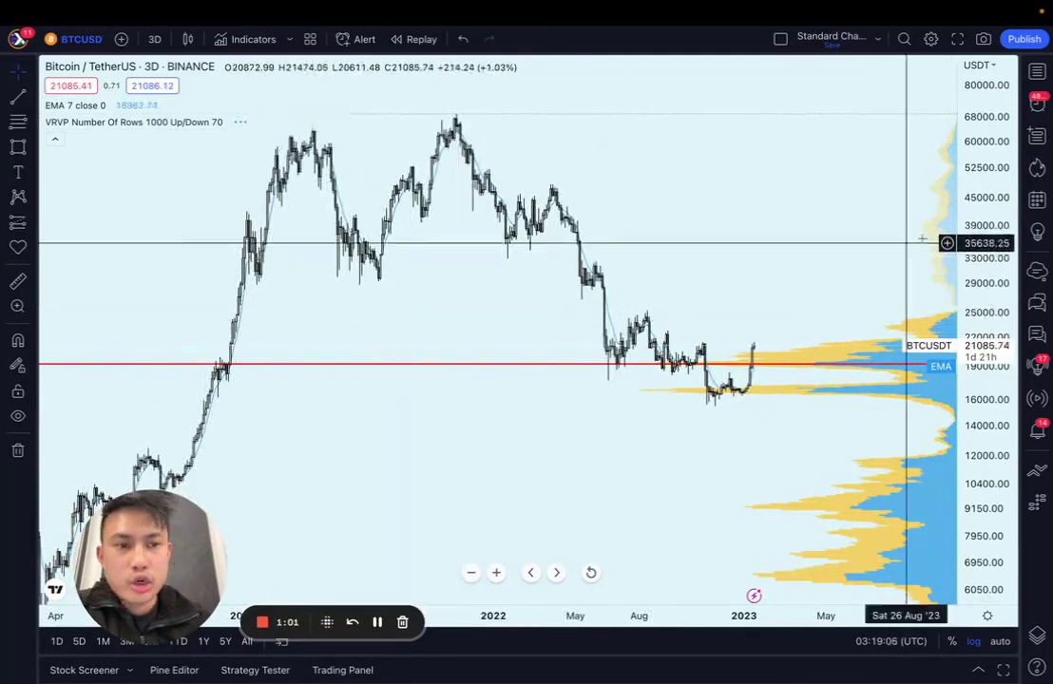
pyautogui.moveTo(914, 207); pyautogui.dragTo(908, 210)
pyautogui.moveTo(978, 159); pyautogui.dragTo(979, 212)
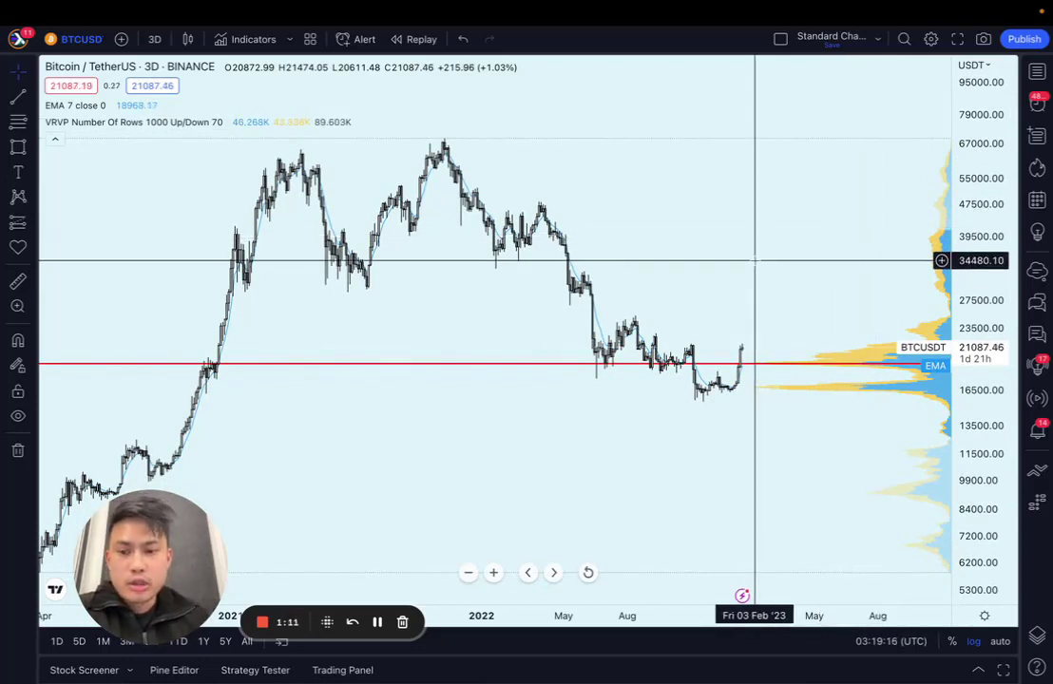
pyautogui.hscroll(-1, 764, 255)
pyautogui.hscroll(-2, 772, 255)
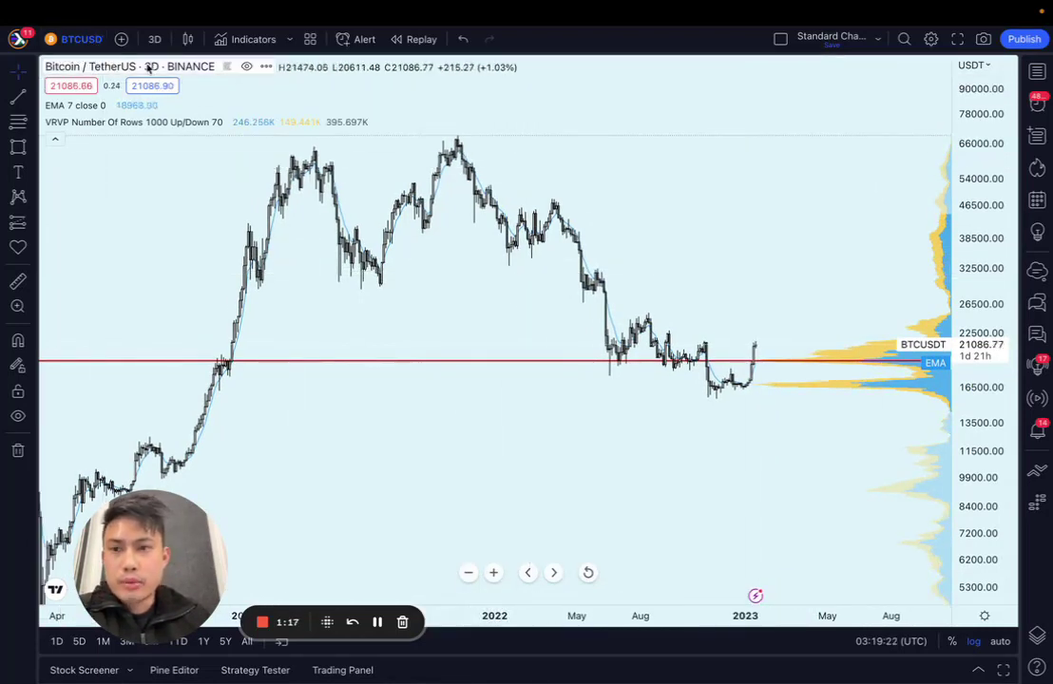
pyautogui.hscroll(1, 208, 202)
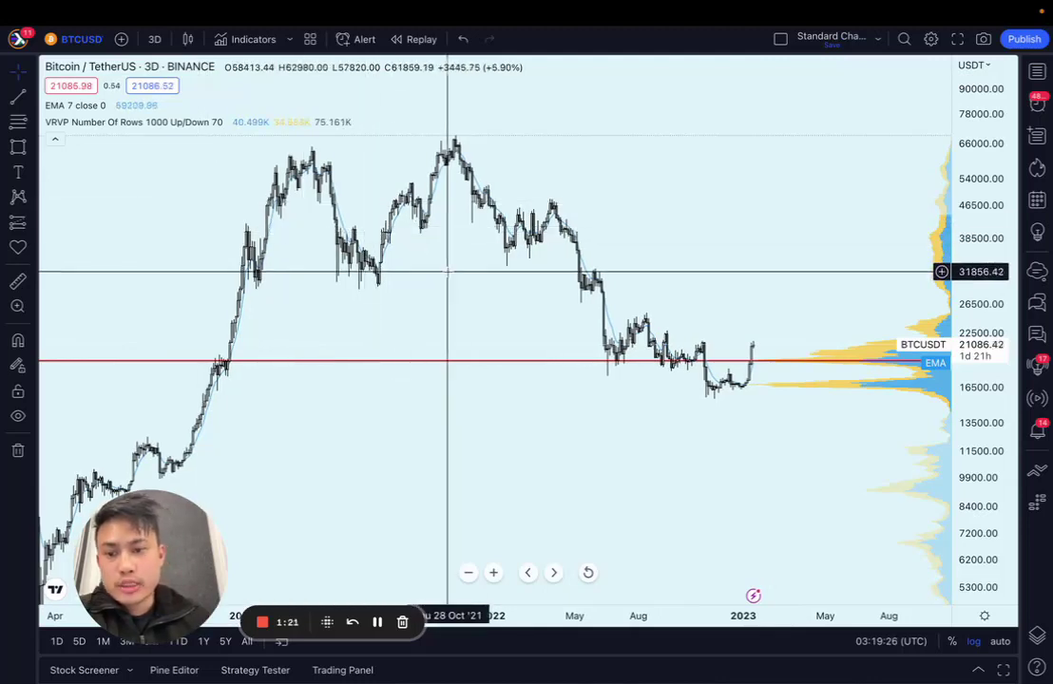
pyautogui.hscroll(-3, 437, 276)
pyautogui.hscroll(5, 445, 276)
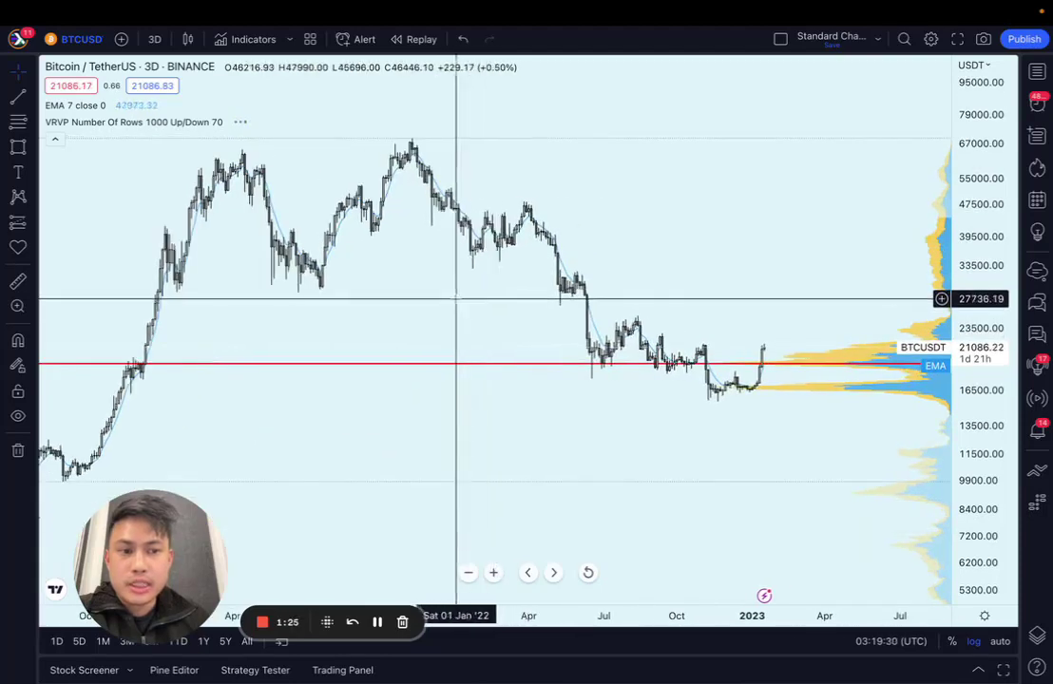
pyautogui.hscroll(-2, 456, 298)
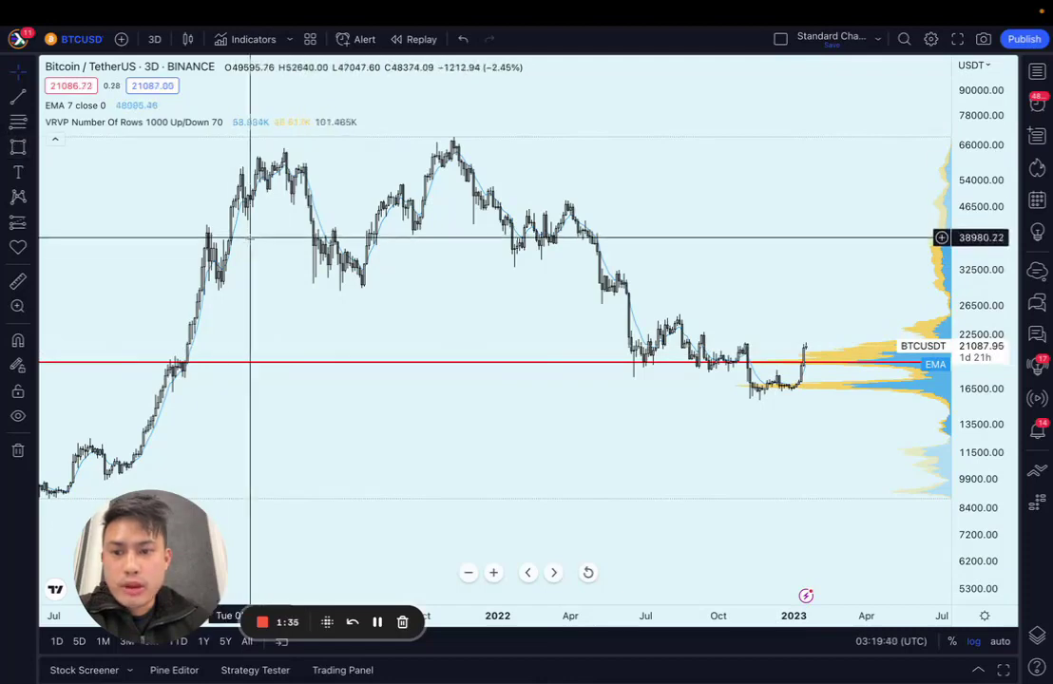
pyautogui.moveTo(357, 424); pyautogui.dragTo(390, 424)
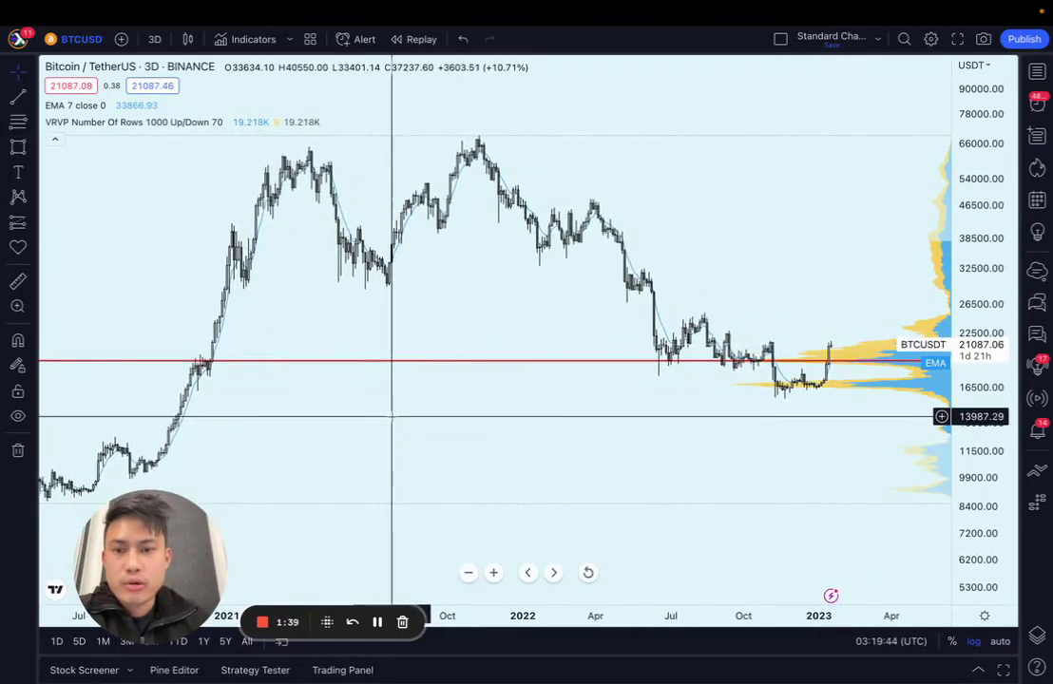
# Draw a rectangle over the 2019–2020 consolidation zone, spanning prices from about 12,130 down to about 9,640.
pyautogui.scroll(3, 407, 416)
pyautogui.scroll(-5, 414, 421)
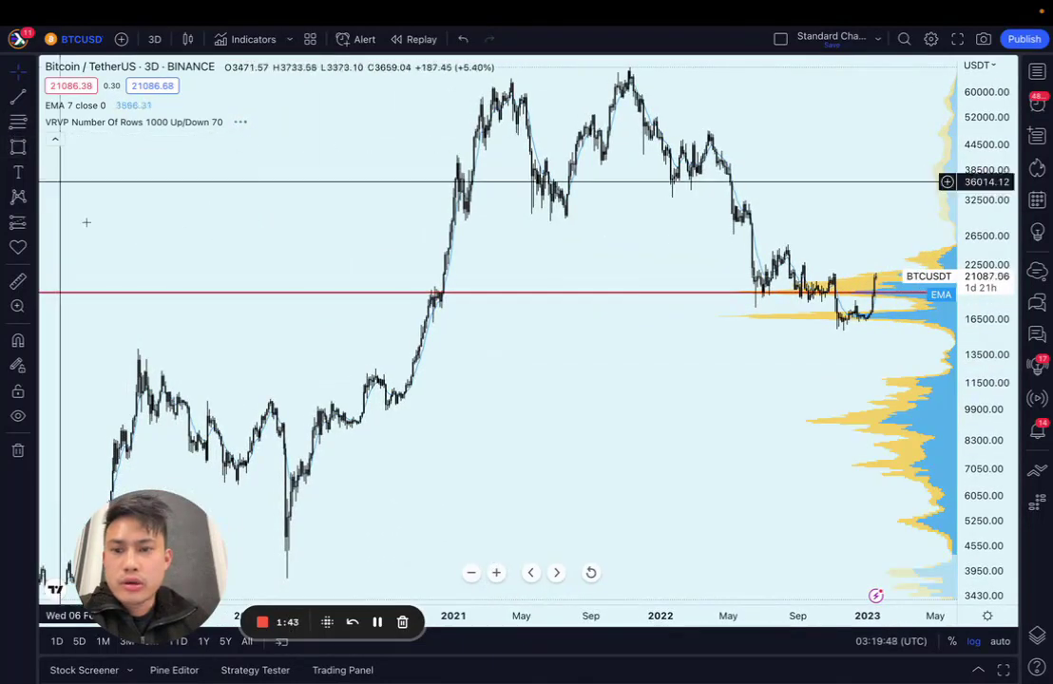
pyautogui.moveTo(119, 373)
pyautogui.mouseDown()
pyautogui.moveTo(294, 385)
pyautogui.moveTo(442, 411)
pyautogui.mouseUp()
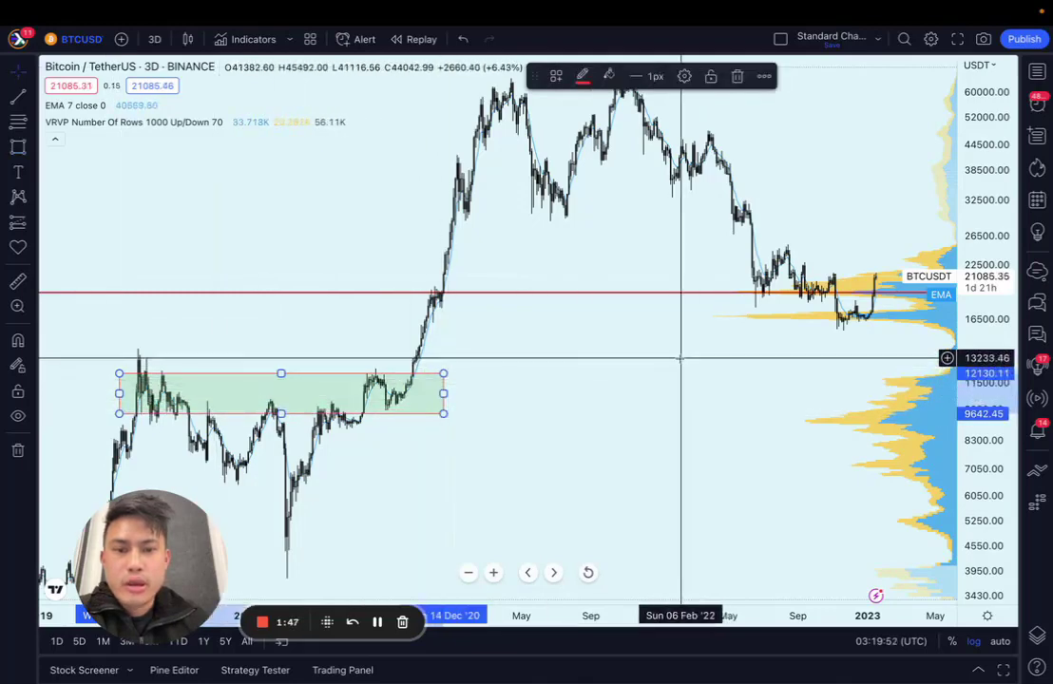
# Examine how price behaves around the marked 2019–2020 zone, during the late-2020 breakout and up to early 2023.
pyautogui.moveTo(680, 359); pyautogui.dragTo(652, 364)
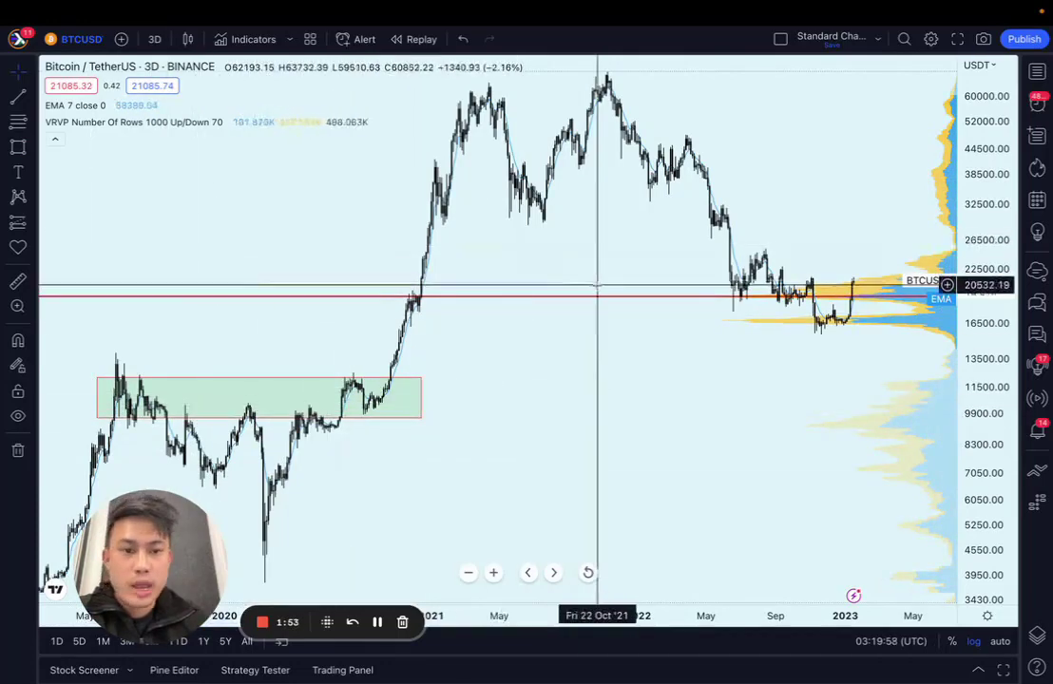
pyautogui.moveTo(606, 282); pyautogui.dragTo(569, 284)
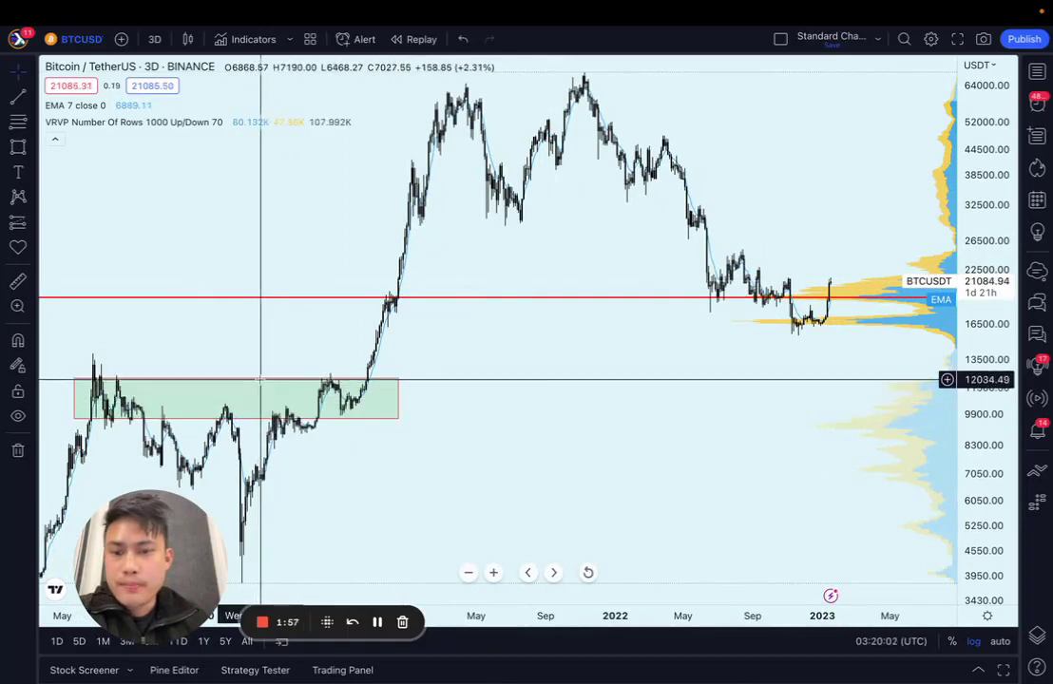
pyautogui.moveTo(419, 379); pyautogui.dragTo(457, 373)
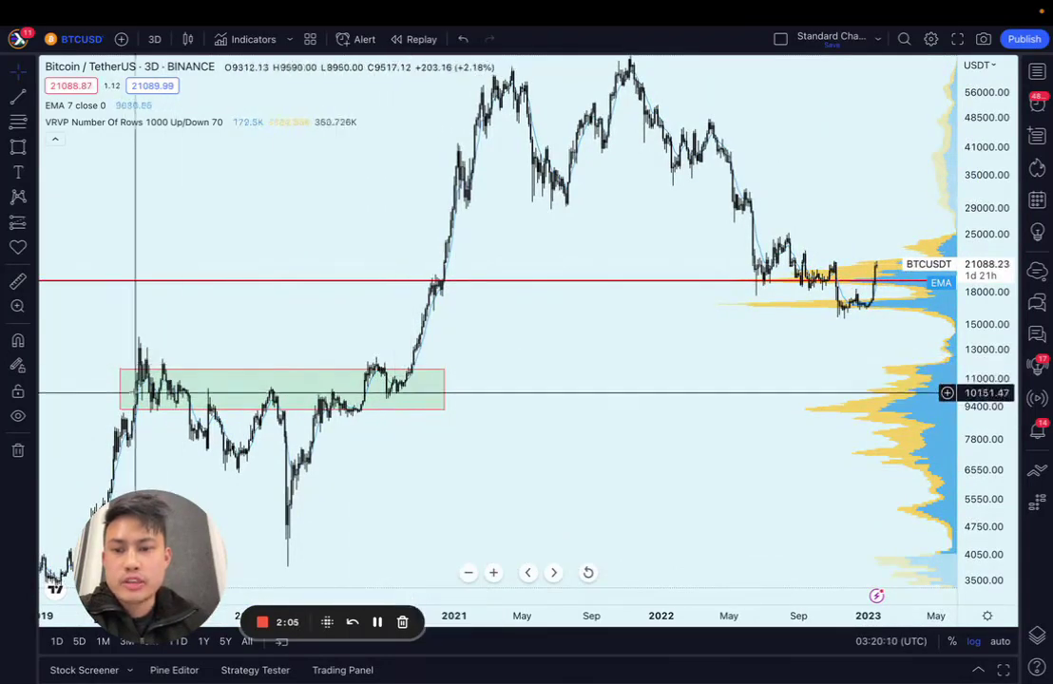
pyautogui.moveTo(475, 364); pyautogui.dragTo(397, 387)
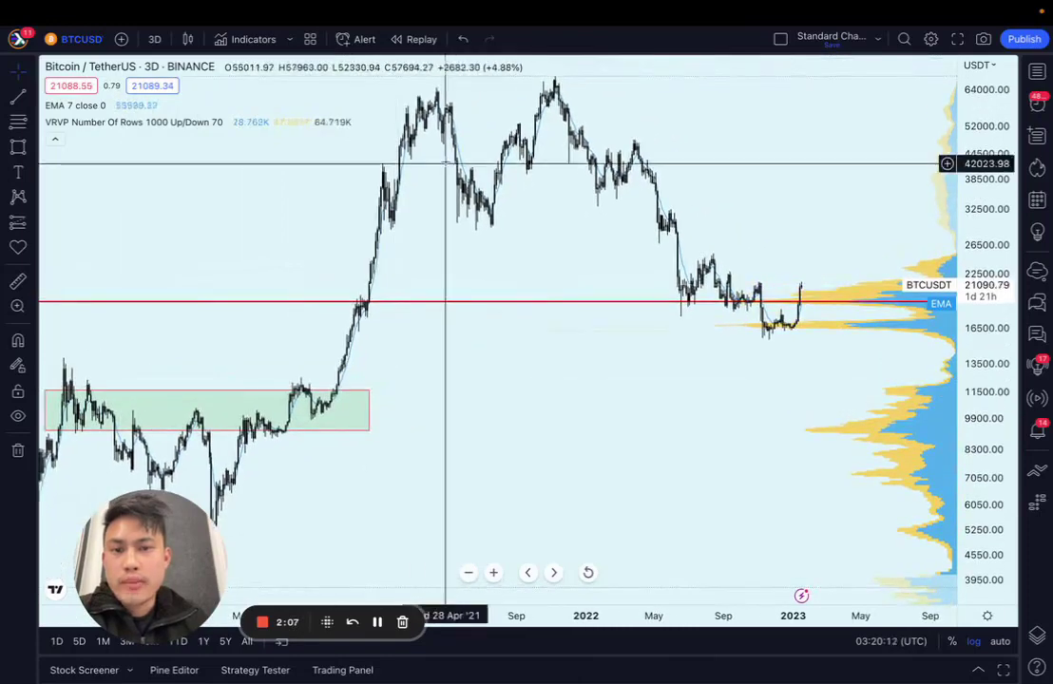
pyautogui.scroll(-3, 468, 285)
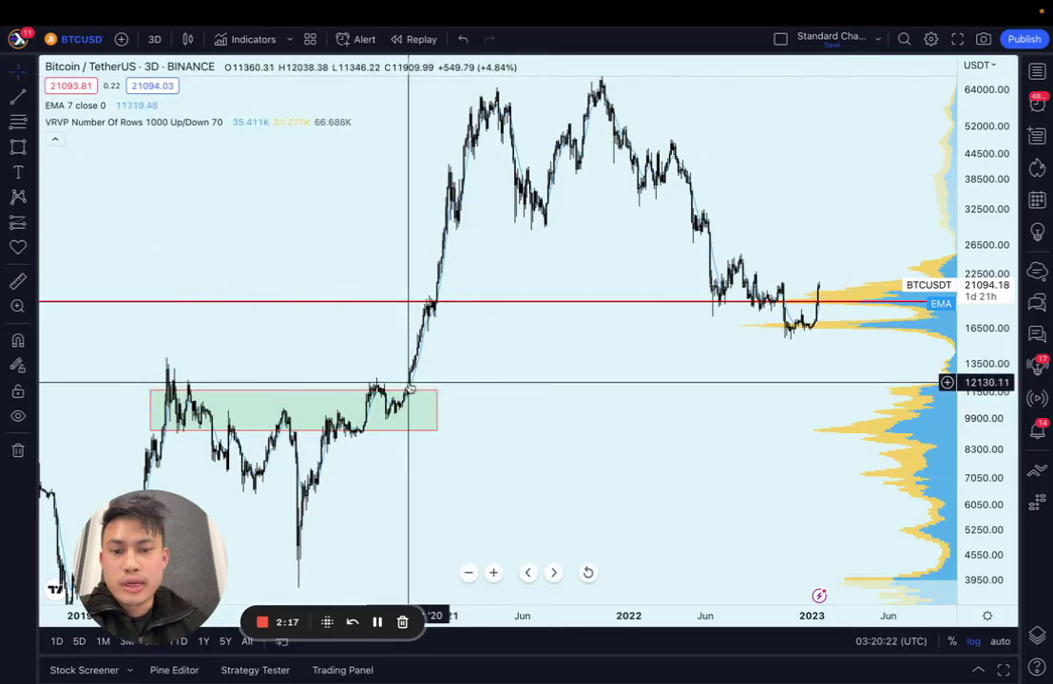
pyautogui.moveTo(463, 381); pyautogui.dragTo(456, 383)
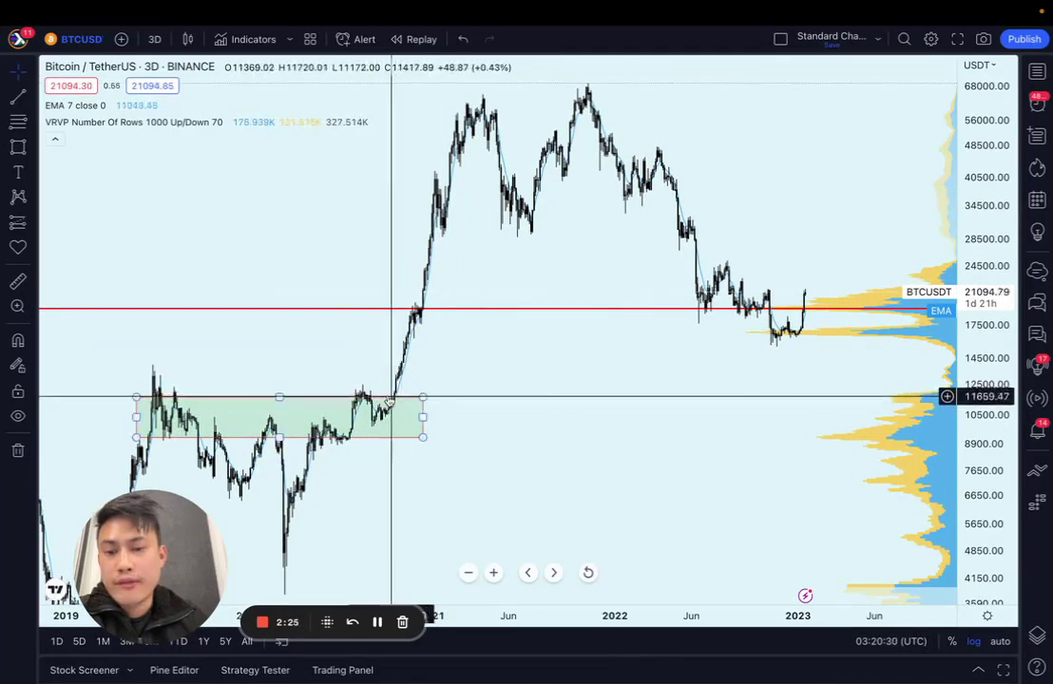
pyautogui.moveTo(434, 381); pyautogui.dragTo(411, 384)
pyautogui.scroll(-2, 521, 360)
pyautogui.scroll(3, 523, 361)
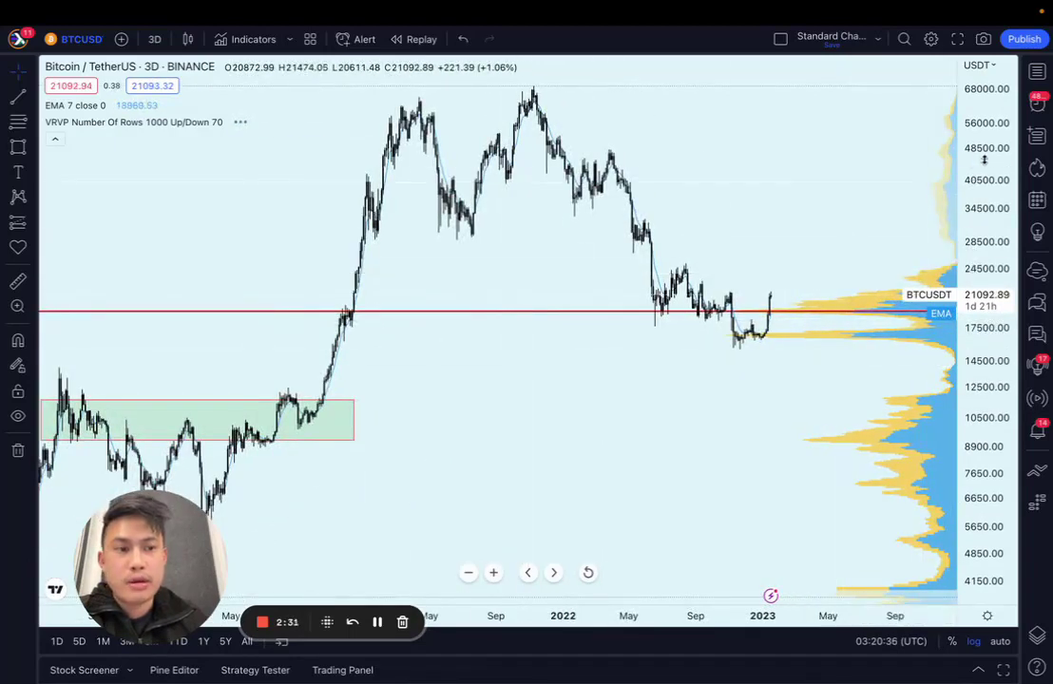
# Draw a thin rectangle over the late-2020 consolidation during the rally, with its upper edge at about 19,180.
pyautogui.scroll(-3, 712, 275)
pyautogui.scroll(3, 591, 345)
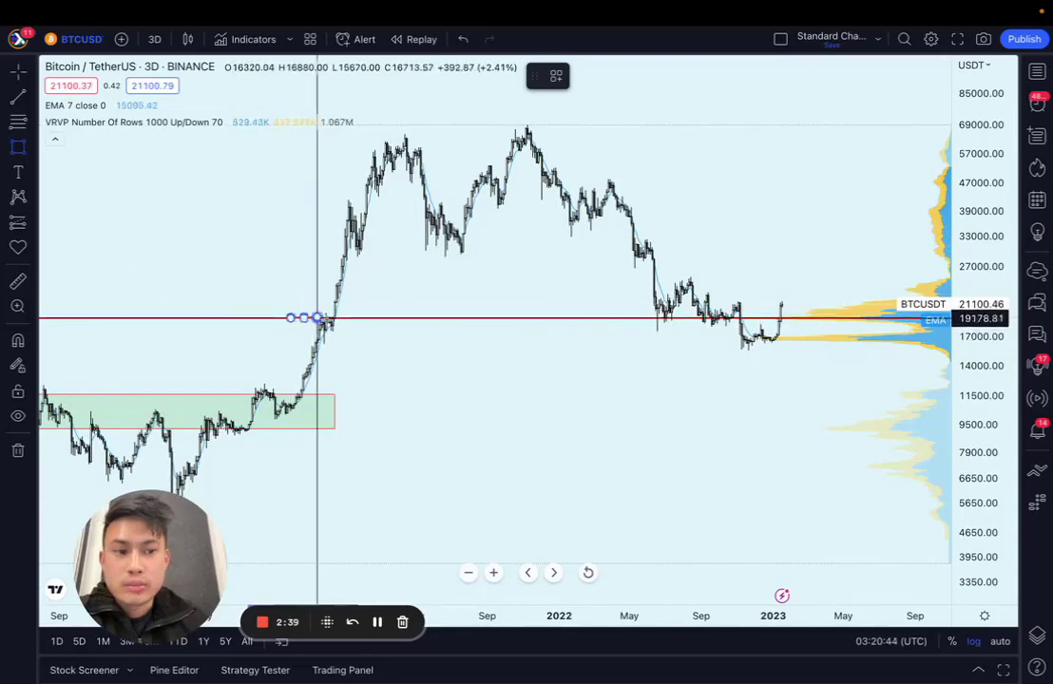
pyautogui.click(406, 332)
# Draw a rectangle over the late-2017 peak, spanning prices from about 19,000 down to about 15,800.
pyautogui.moveTo(424, 300); pyautogui.dragTo(542, 290)
pyautogui.moveTo(389, 341); pyautogui.dragTo(394, 344)
pyautogui.scroll(-3, 509, 324)
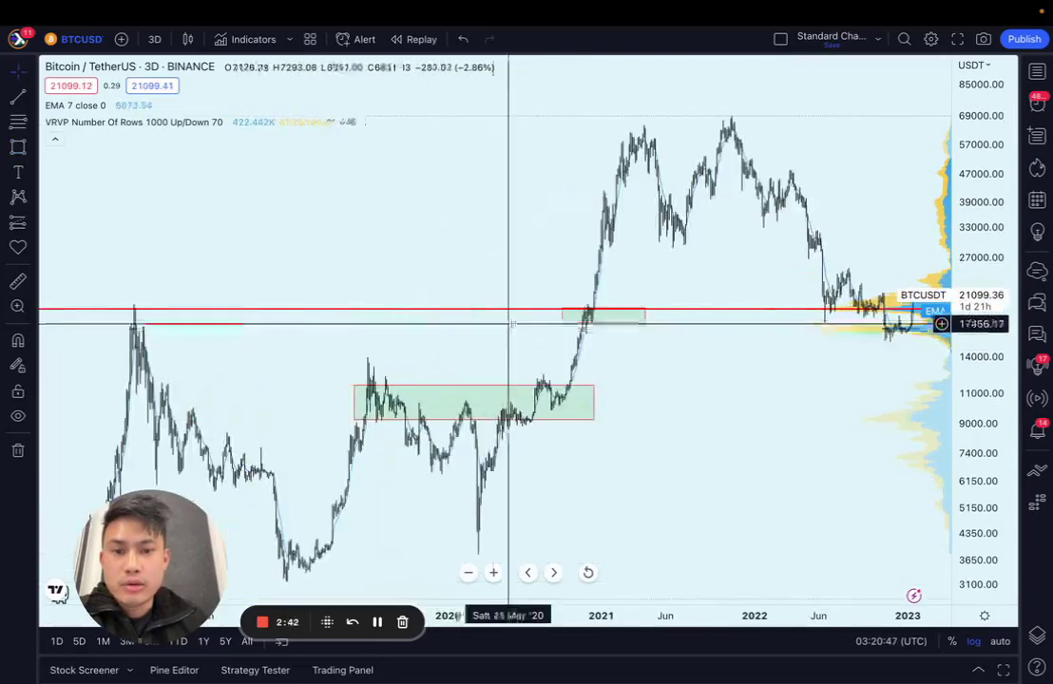
pyautogui.click(20, 147)
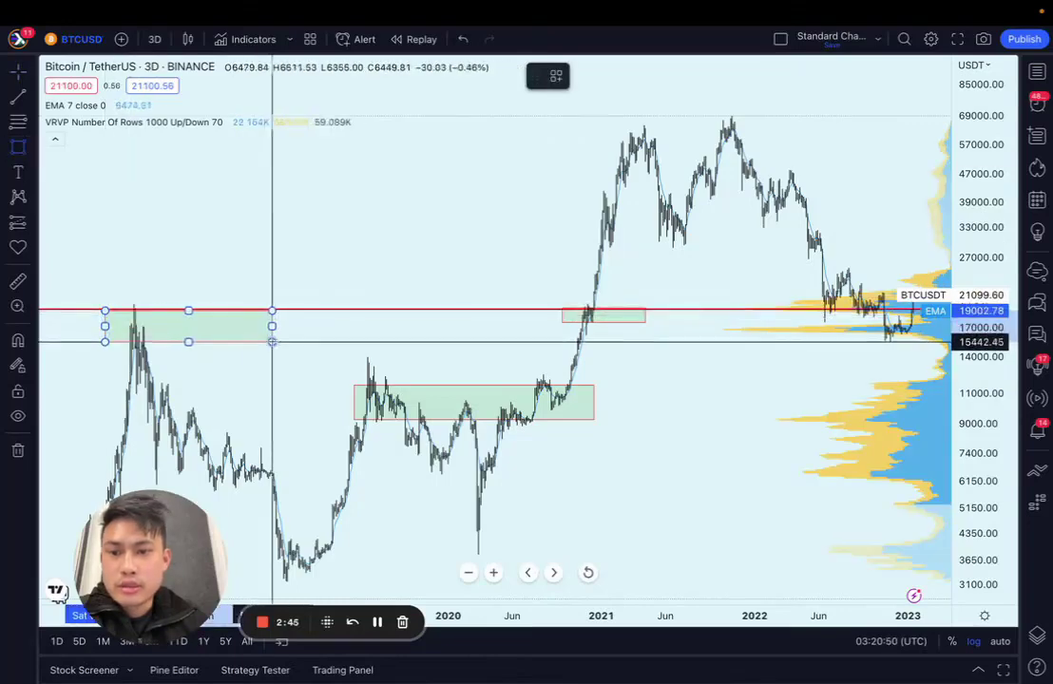
pyautogui.click(271, 338)
# Draw a rectangle over the early-2021 pullback in the rally, spanning prices from about 33,040 down to about 30,270.
pyautogui.scroll(5, 432, 300)
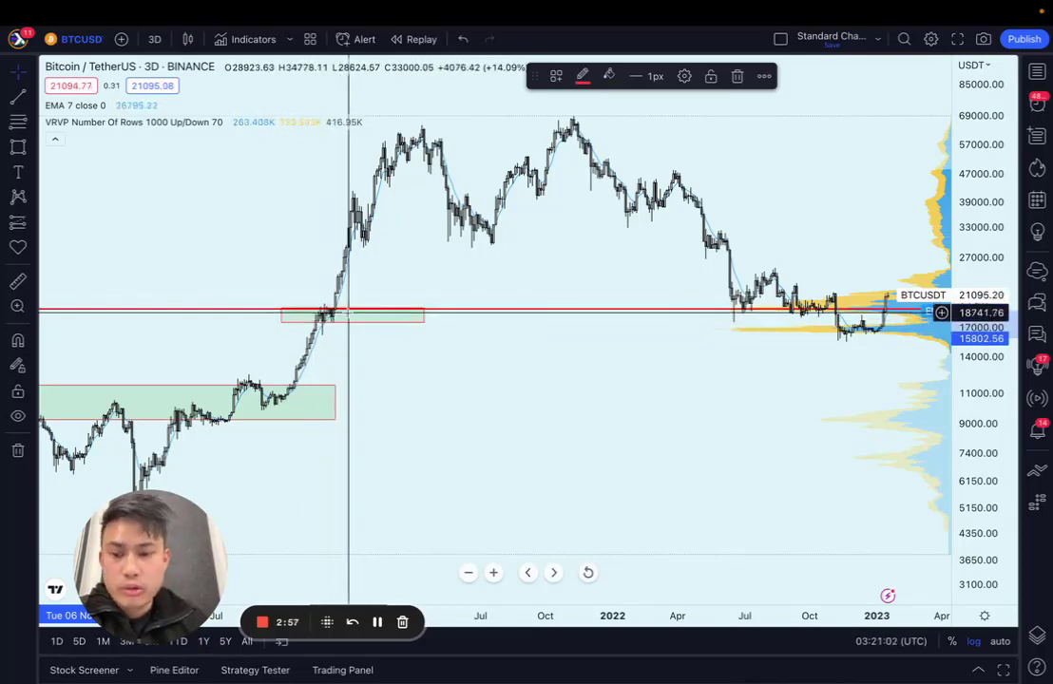
pyautogui.scroll(2, 361, 310)
pyautogui.scroll(-3, 411, 309)
pyautogui.scroll(4, 418, 306)
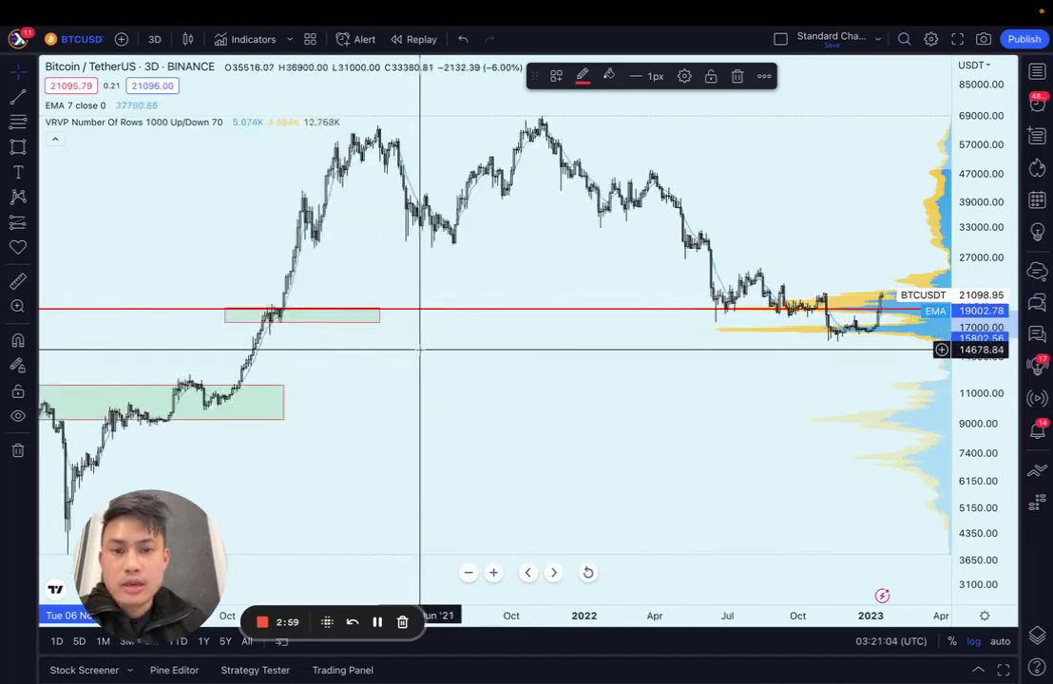
pyautogui.moveTo(375, 304); pyautogui.dragTo(453, 328)
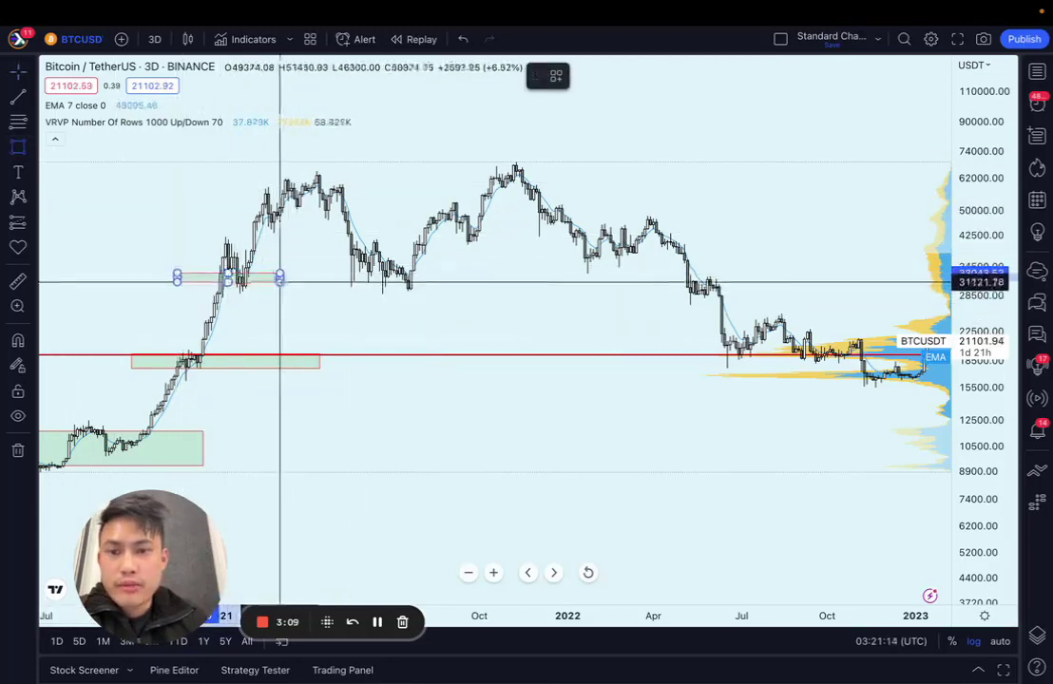
pyautogui.moveTo(305, 278); pyautogui.dragTo(311, 277)
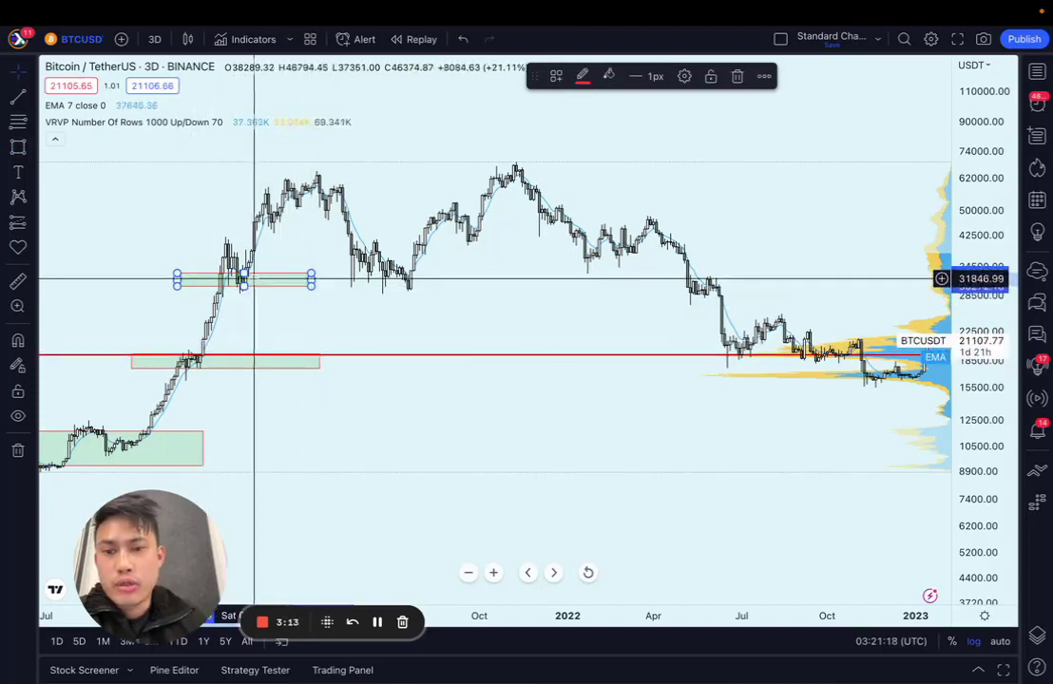
pyautogui.scroll(2, 272, 299)
pyautogui.scroll(-2, 272, 299)
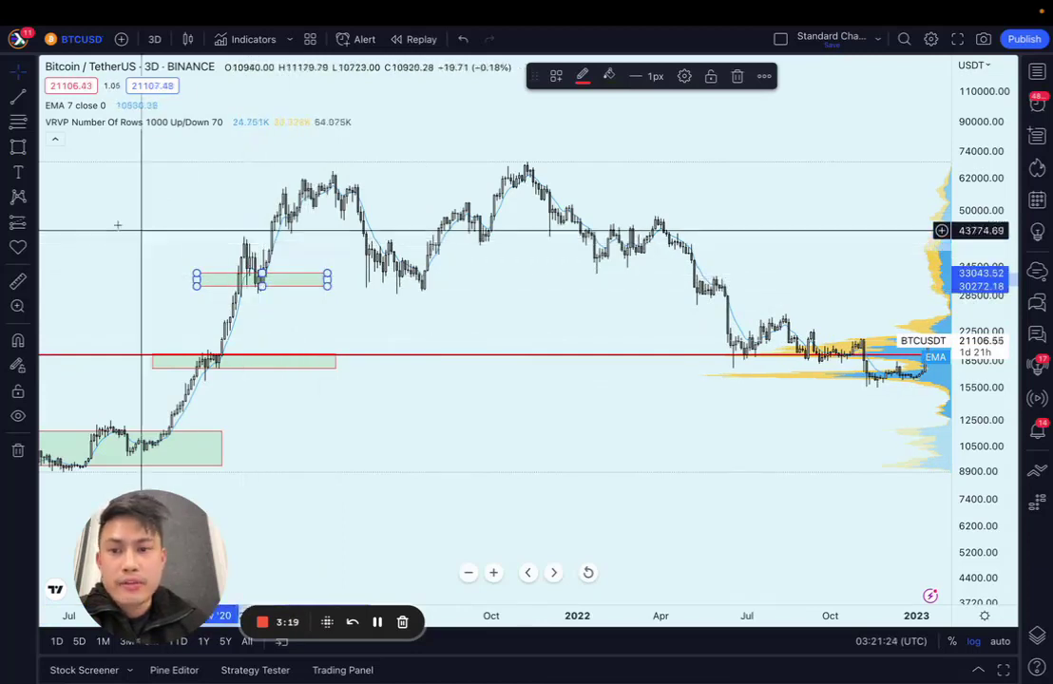
# Draw a thin rectangle over the early-2021 swing high above the pullback zone, with its lower edge at about 39,550.
pyautogui.click(18, 147)
pyautogui.click(217, 238)
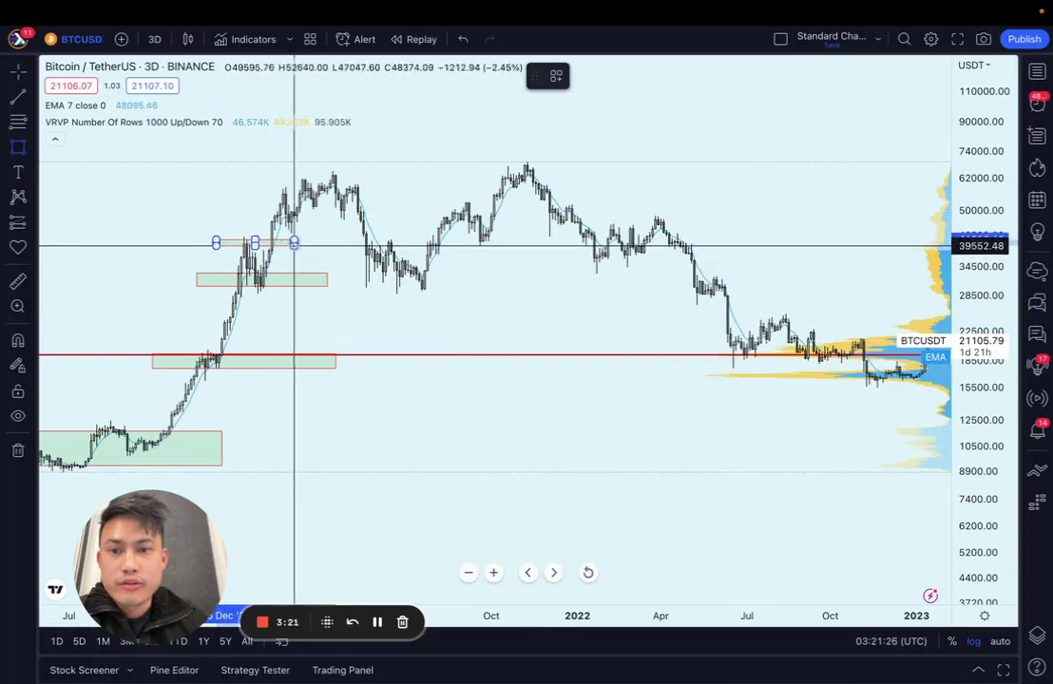
pyautogui.click(302, 245)
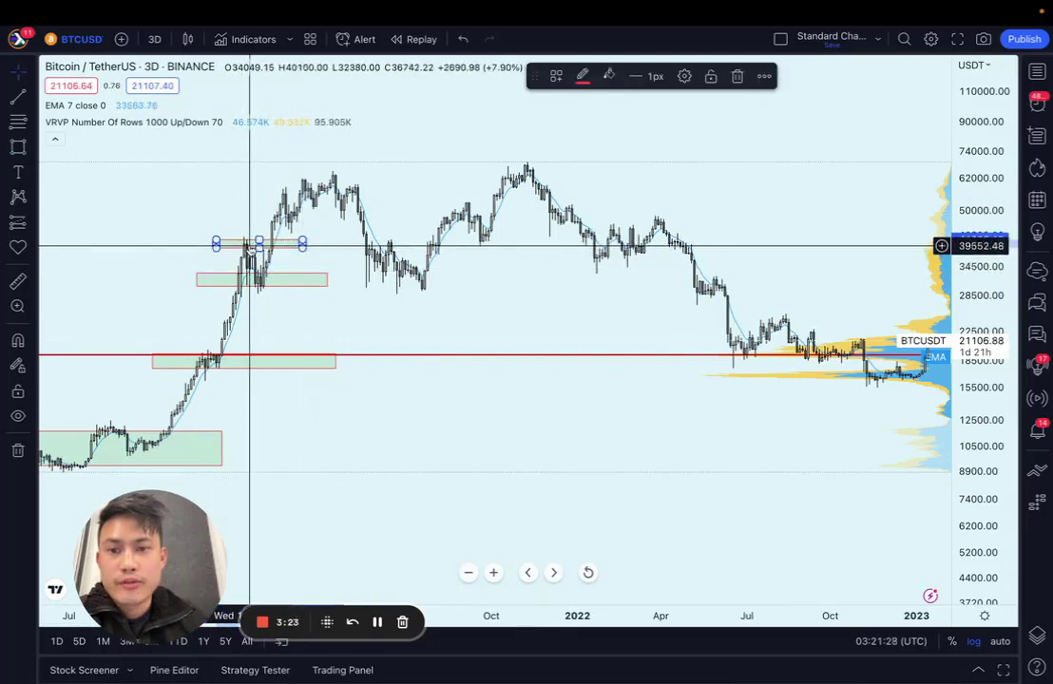
pyautogui.click(272, 243)
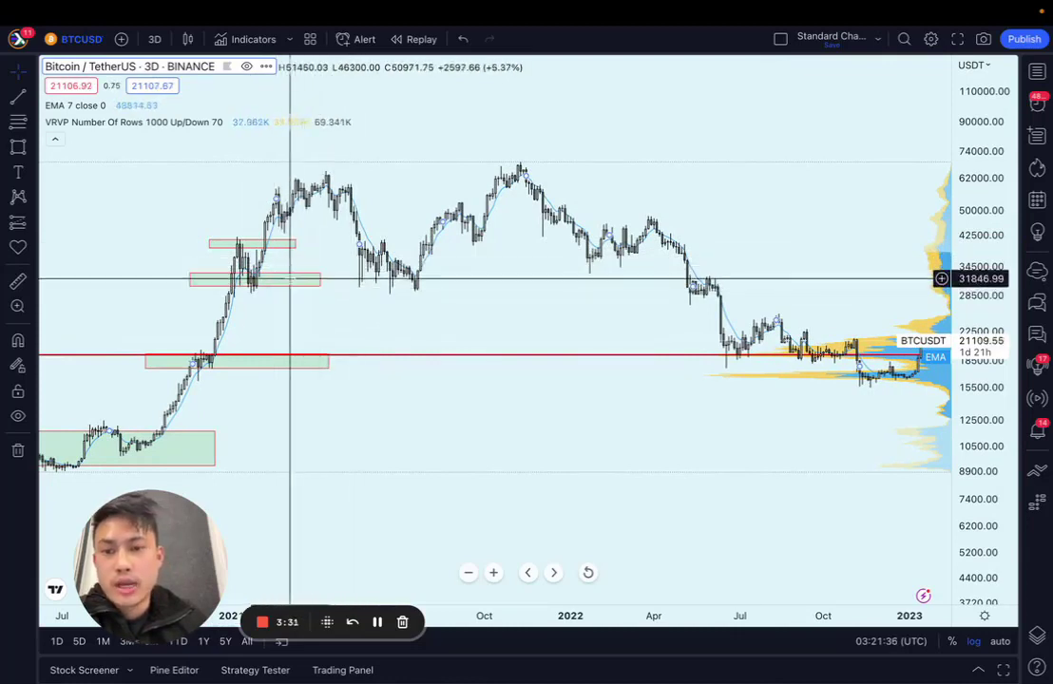
# Lower the early-2021 pullback rectangle to span about 32,290 to 29,580 and narrow both sides to fit the pullback candles.
pyautogui.moveTo(286, 279); pyautogui.dragTo(252, 282)
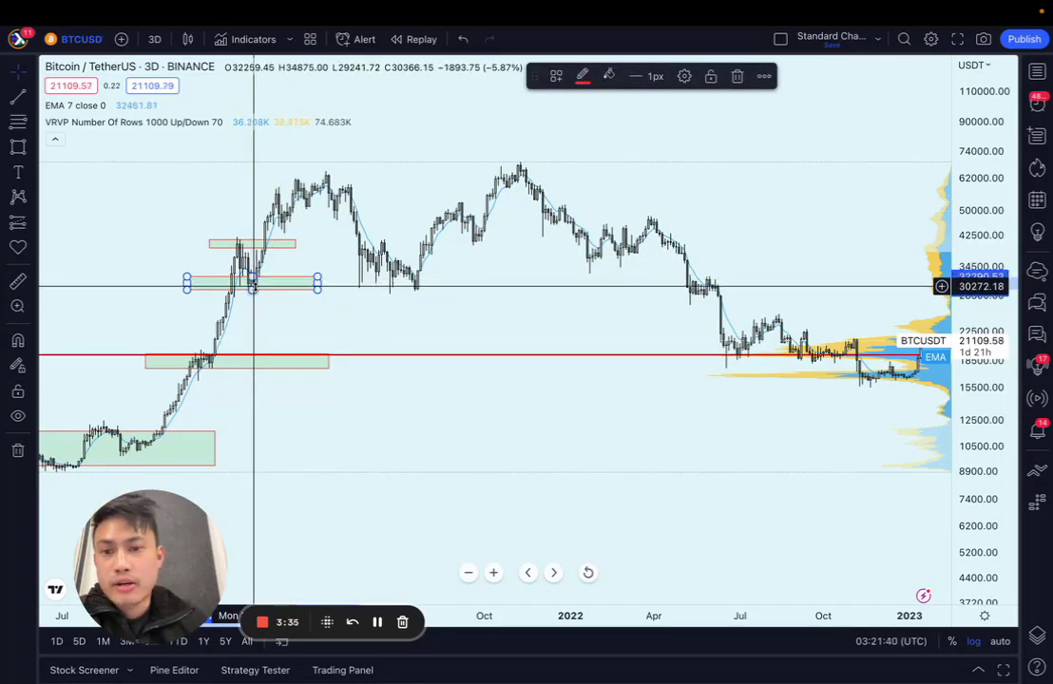
pyautogui.hscroll(5, 257, 285)
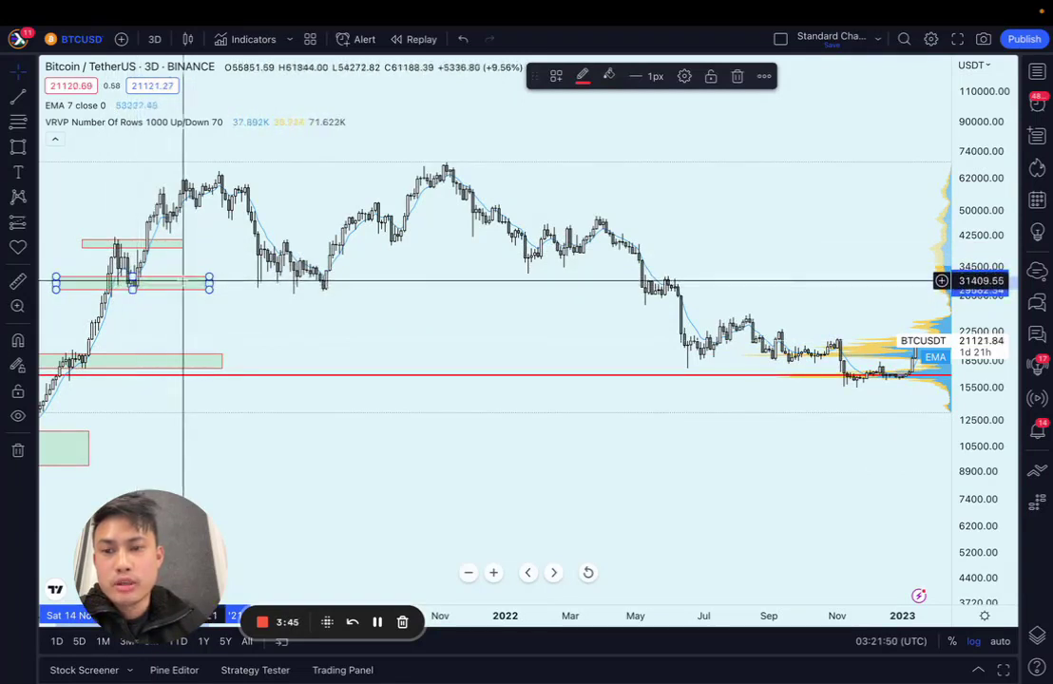
pyautogui.moveTo(209, 282); pyautogui.dragTo(179, 281)
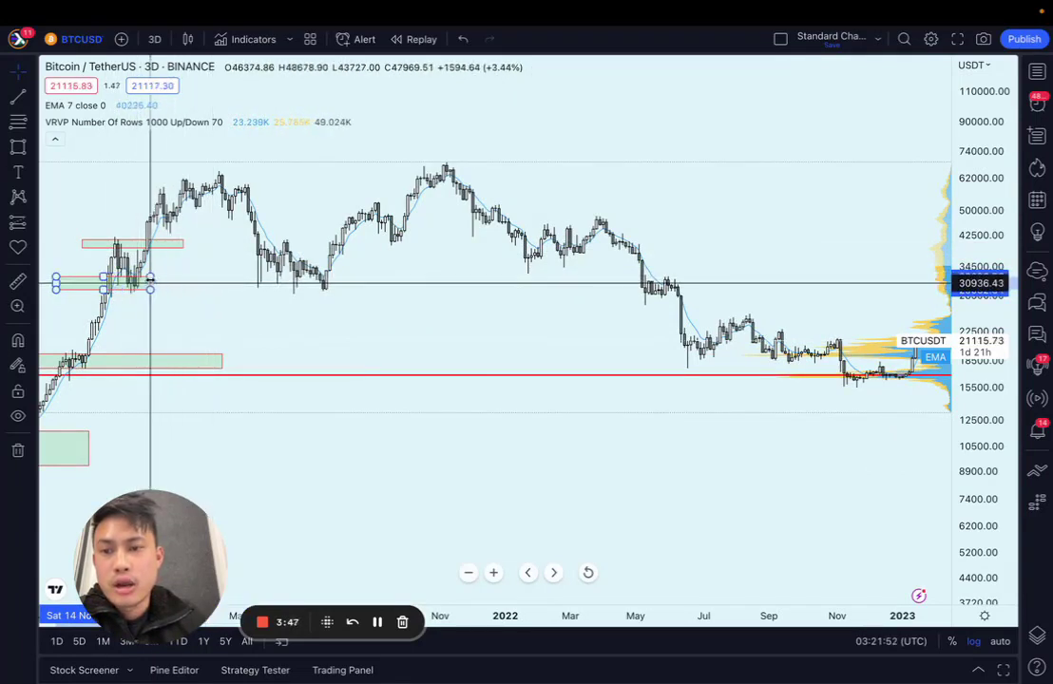
pyautogui.moveTo(57, 282); pyautogui.dragTo(111, 282)
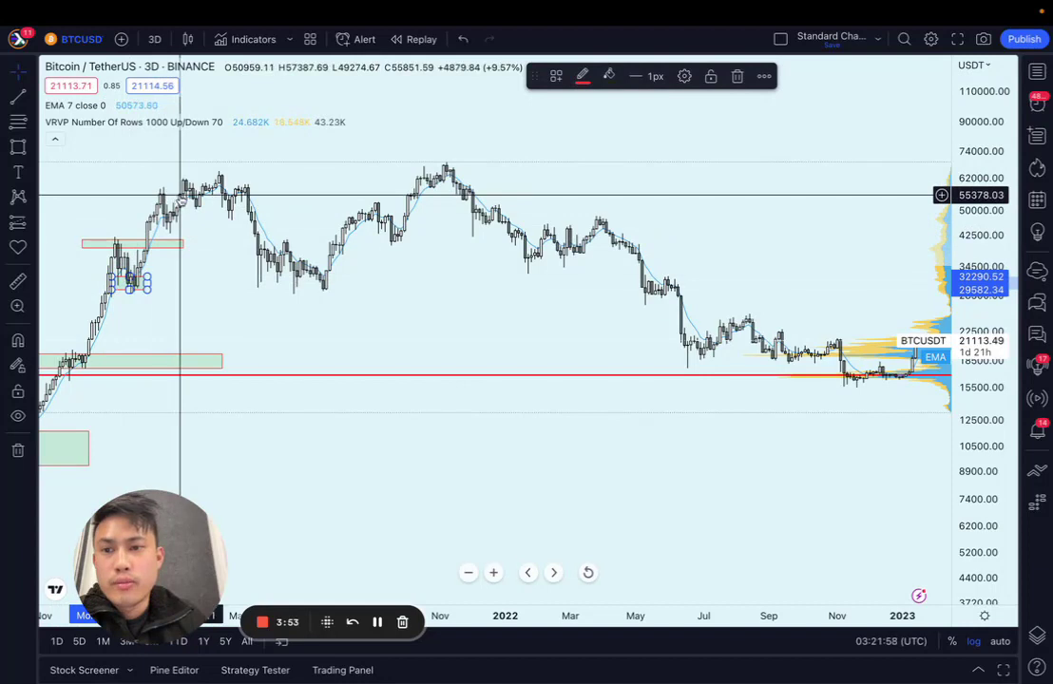
# Draw a rectangle over the spring-2021 top, about 8,000 high, and shift it so its upper edge sits at about 64,780.
pyautogui.hotkey('alt', 'shift', 'r')
pyautogui.moveTo(141, 171); pyautogui.dragTo(277, 191)
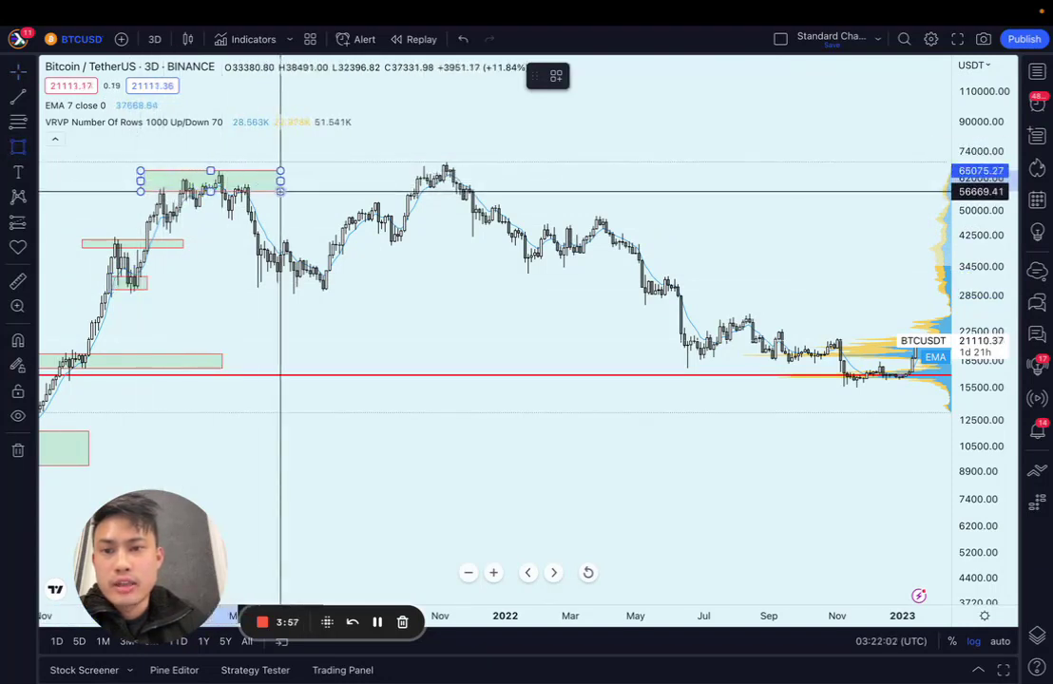
pyautogui.click(280, 191)
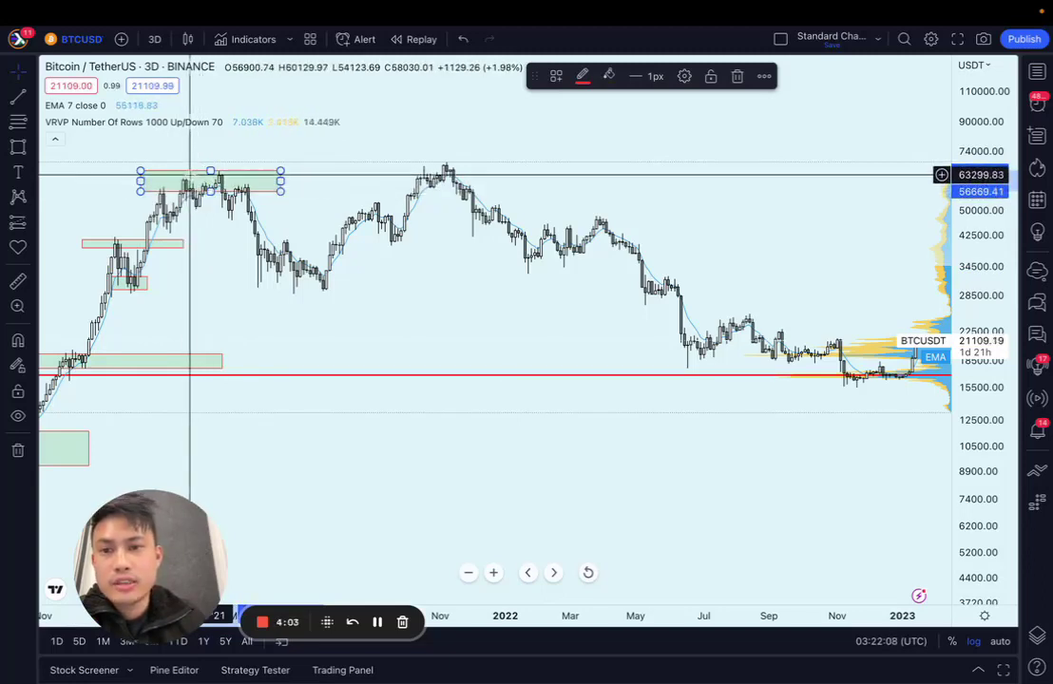
pyautogui.moveTo(193, 172); pyautogui.dragTo(187, 173)
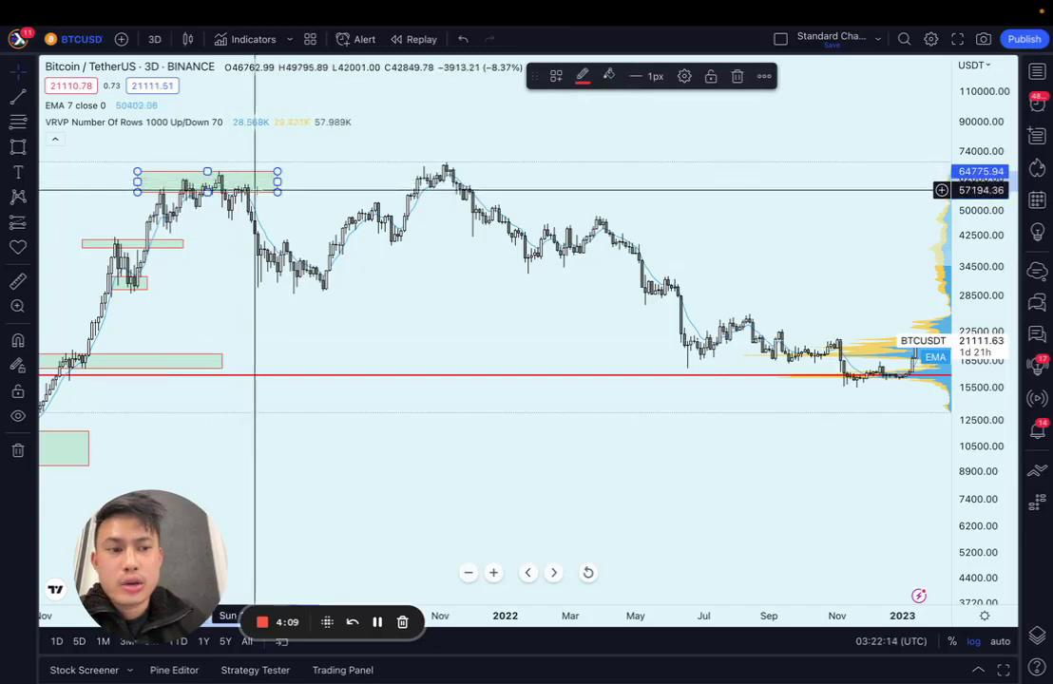
# Examine how price moves between the marked zones, from the 2019–2020 range through the 2021 peaks to early 2023.
pyautogui.scroll(3, 260, 192)
pyautogui.scroll(-2, 267, 194)
pyautogui.moveTo(258, 169); pyautogui.dragTo(404, 180)
pyautogui.scroll(1, 411, 206)
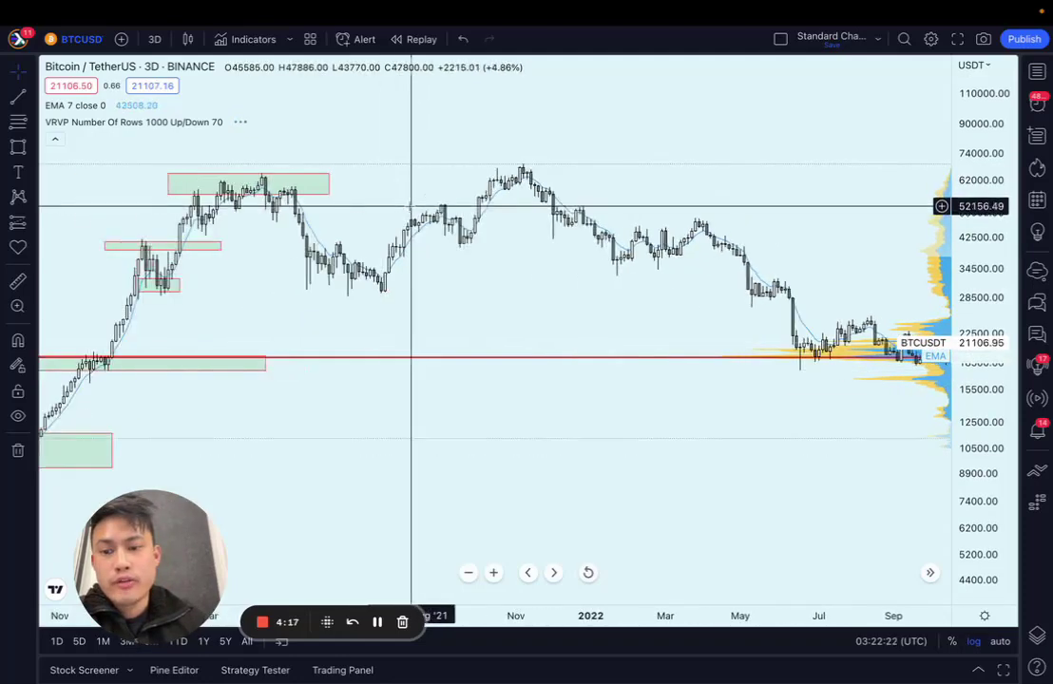
pyautogui.scroll(-1, 414, 215)
pyautogui.scroll(-1, 375, 274)
pyautogui.moveTo(397, 247); pyautogui.dragTo(398, 245)
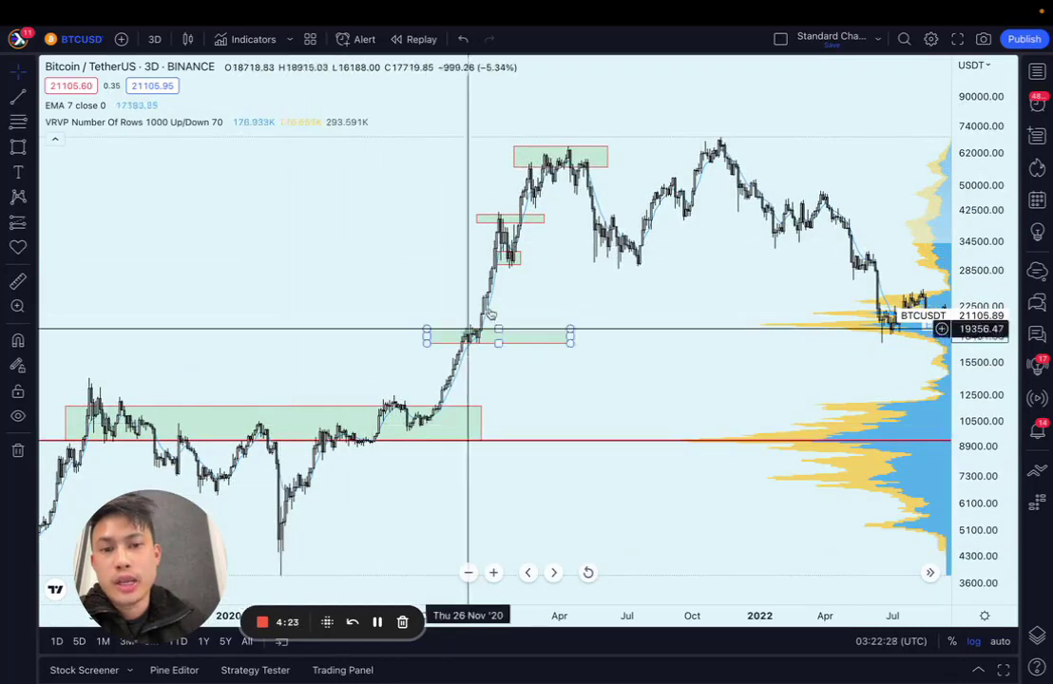
pyautogui.moveTo(556, 252); pyautogui.dragTo(510, 272)
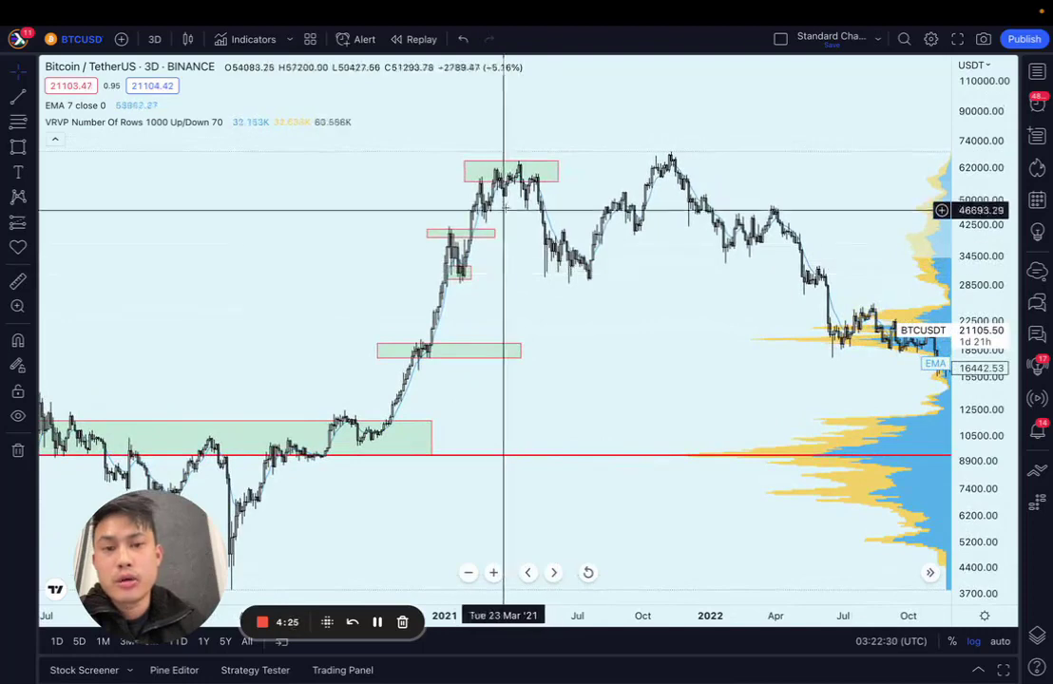
pyautogui.moveTo(548, 195); pyautogui.dragTo(486, 220)
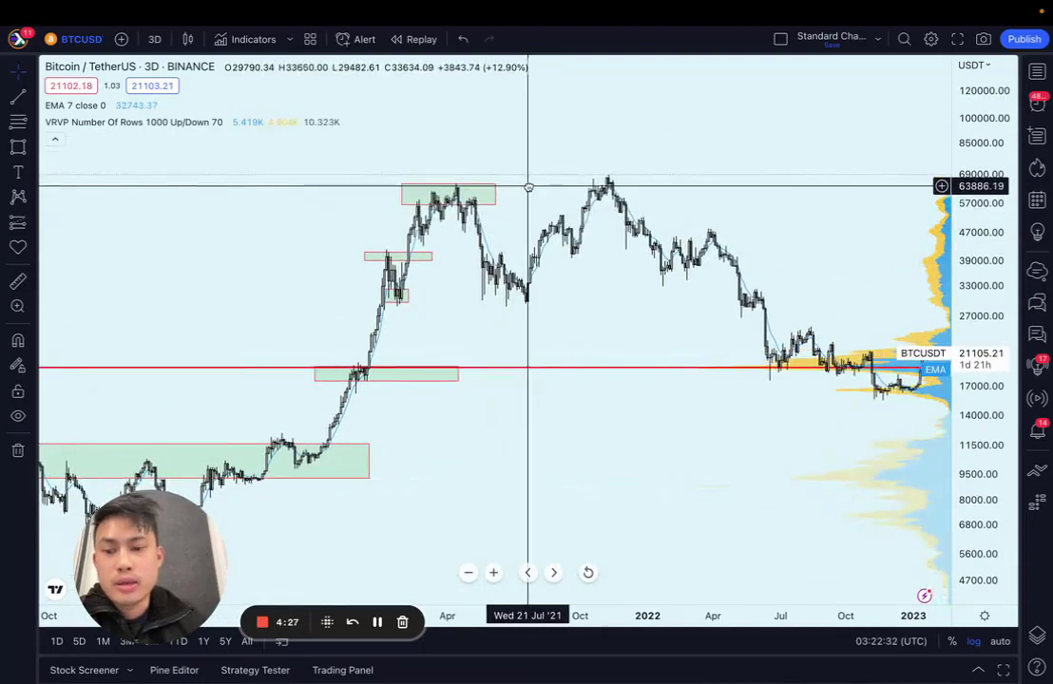
pyautogui.click(467, 190)
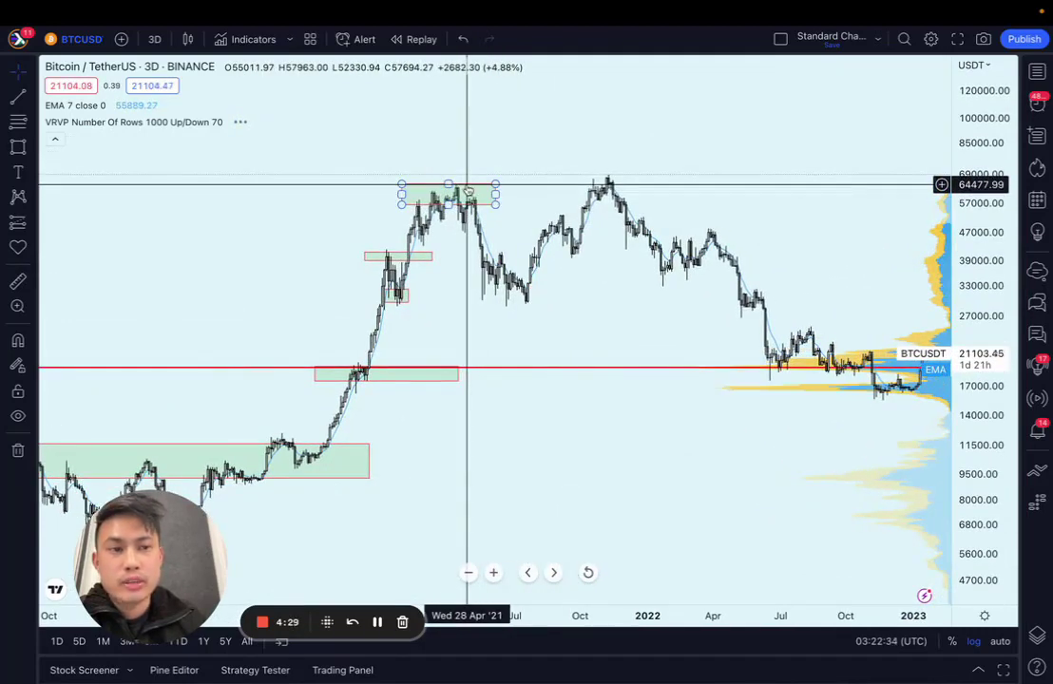
pyautogui.moveTo(522, 178); pyautogui.dragTo(484, 186)
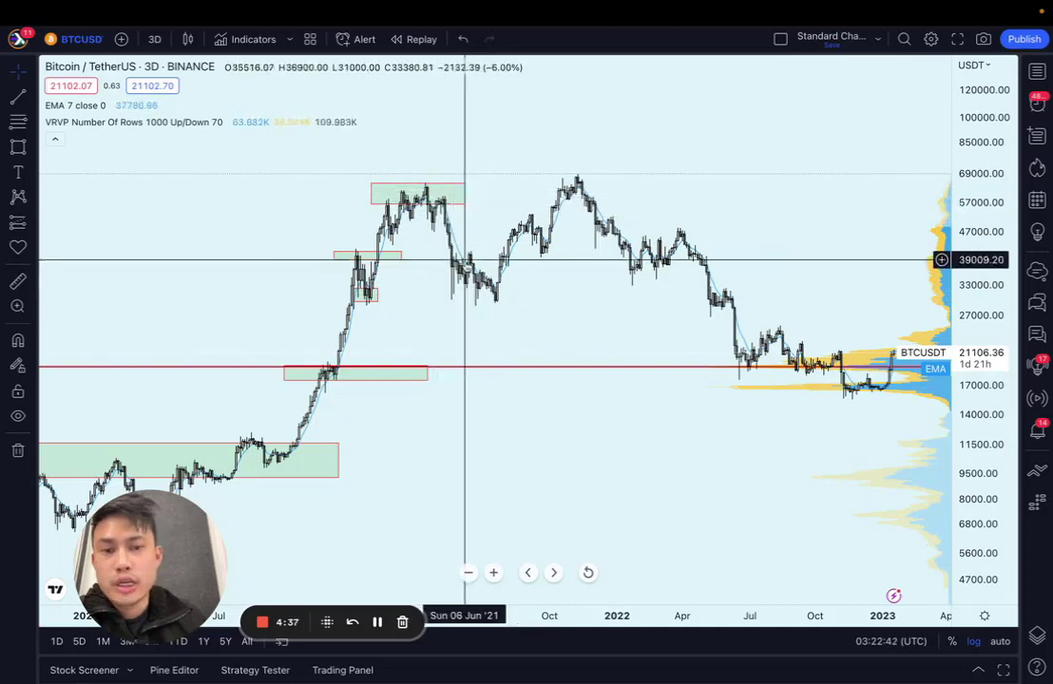
# Extend the early-2021 pullback rectangle forward to 20 August 2021 so it covers the mid-2021 lows.
pyautogui.click(382, 297)
pyautogui.click(519, 300)
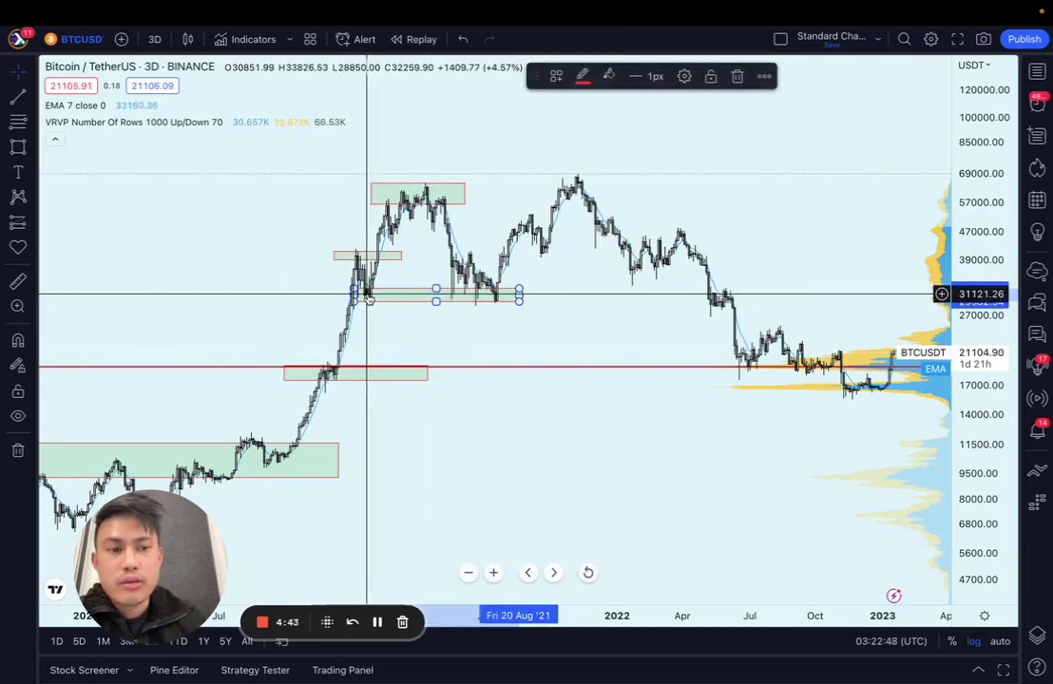
pyautogui.moveTo(536, 284); pyautogui.dragTo(469, 284)
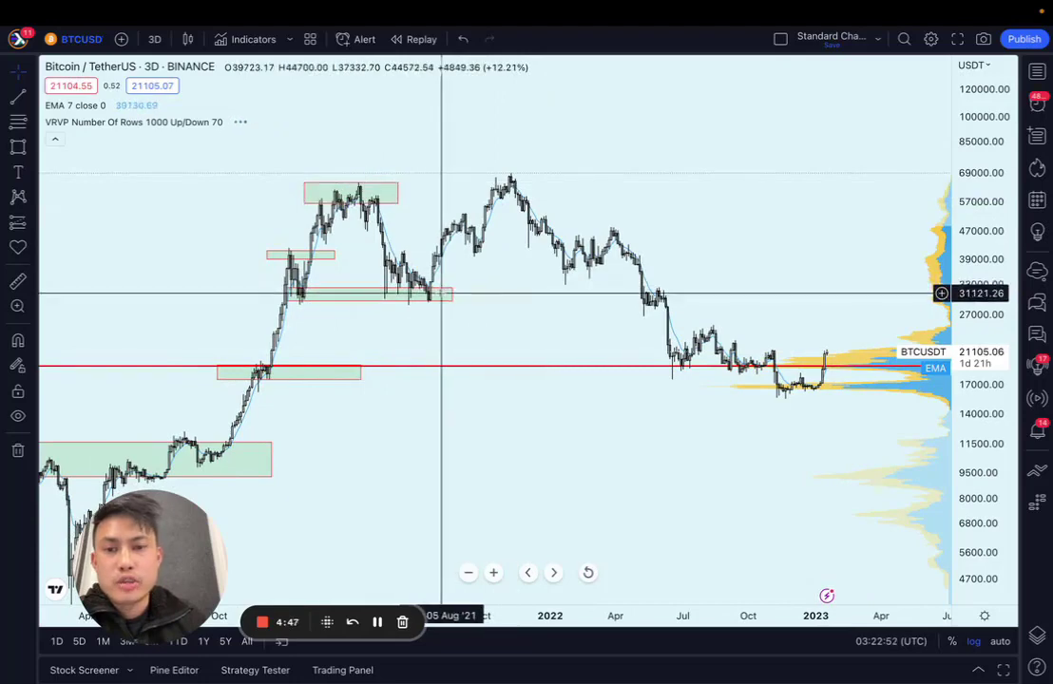
pyautogui.click(370, 289)
pyautogui.scroll(2, 439, 294)
pyautogui.scroll(-3, 448, 292)
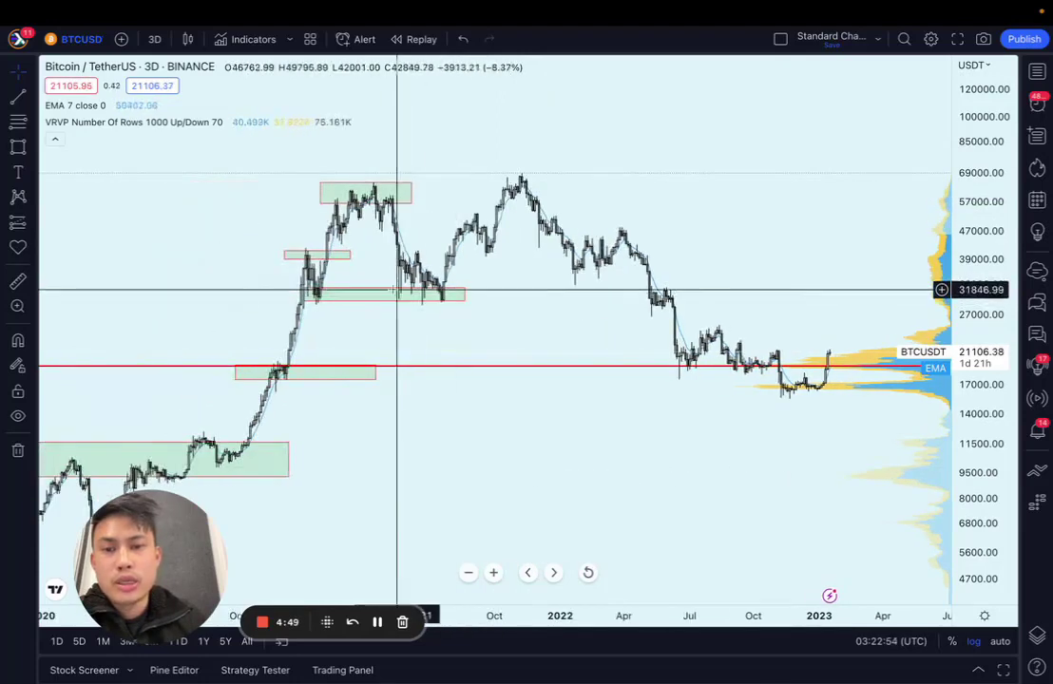
pyautogui.click(448, 285)
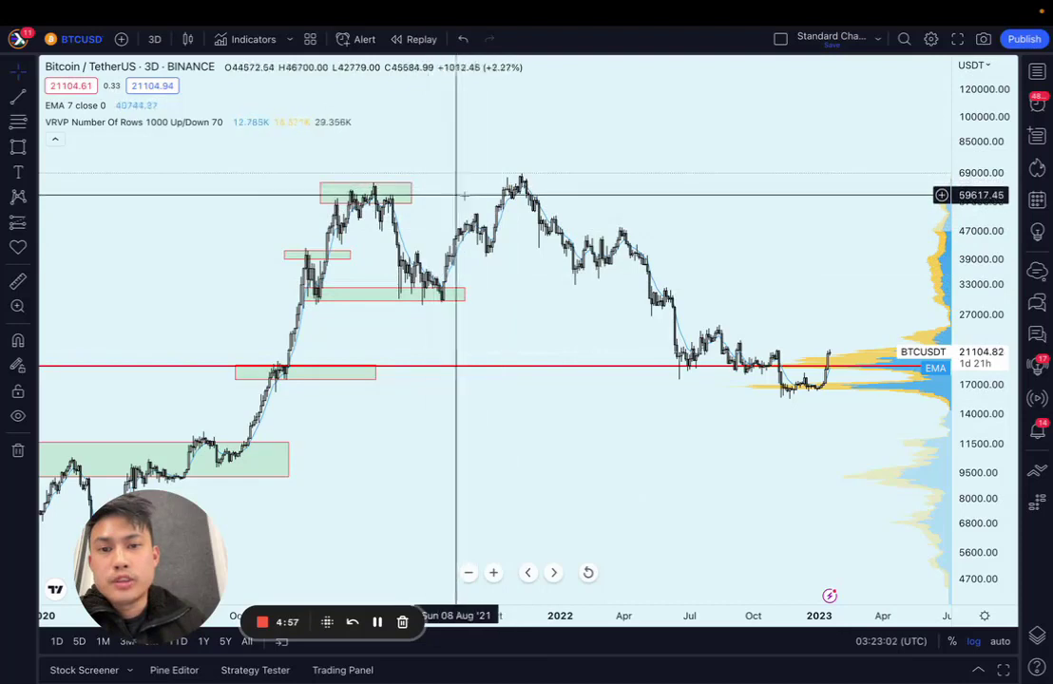
# Draw a thin rectangle from the early-2021 rally across to the September 2021 high, with its upper edge at about 51,440.
pyautogui.click(19, 145)
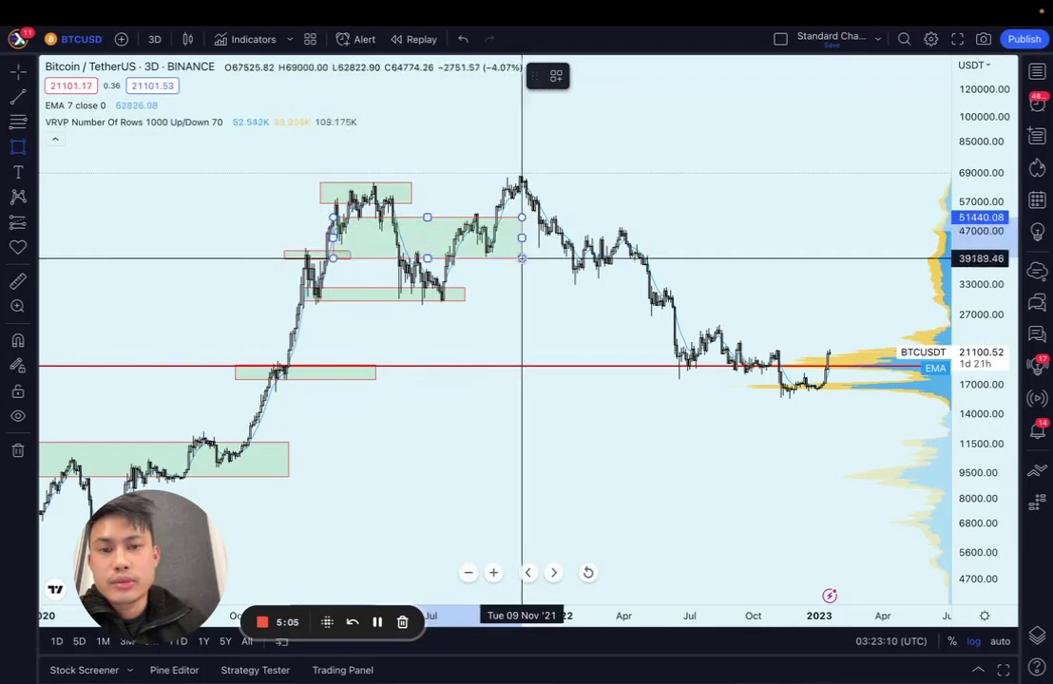
pyautogui.click(488, 224)
pyautogui.click(605, 195)
pyautogui.moveTo(605, 194); pyautogui.dragTo(519, 200)
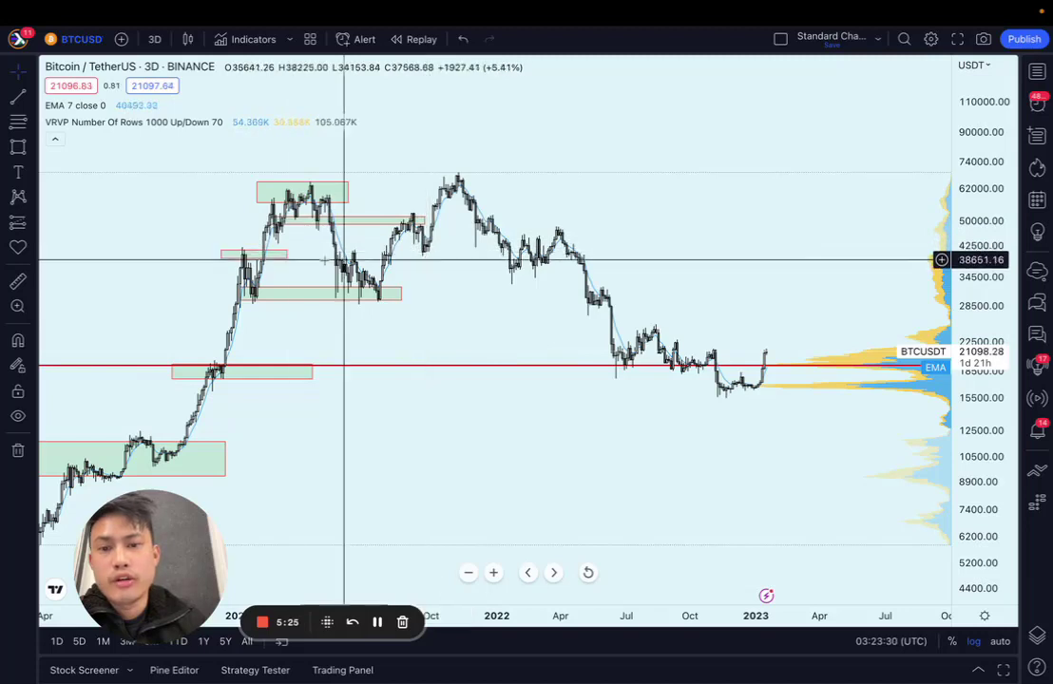
# Draw a rectangle from the end of the early-2021 swing-high zone to past the September 2021 low, spanning about 41,610 to 39,370.
pyautogui.click(17, 146)
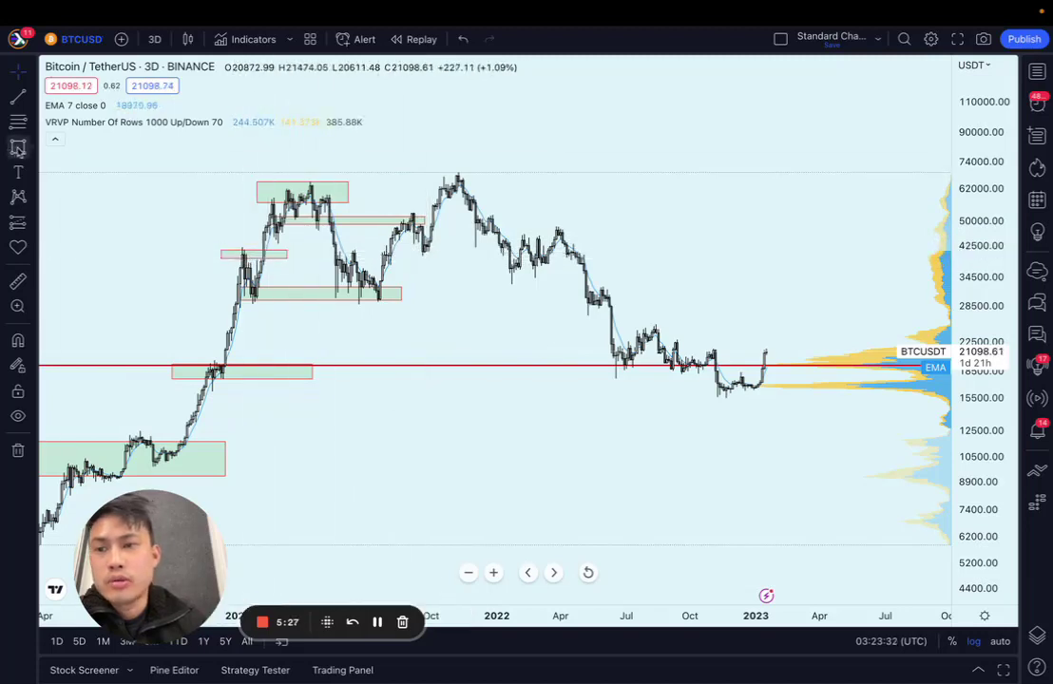
pyautogui.click(18, 147)
pyautogui.click(286, 249)
pyautogui.click(446, 253)
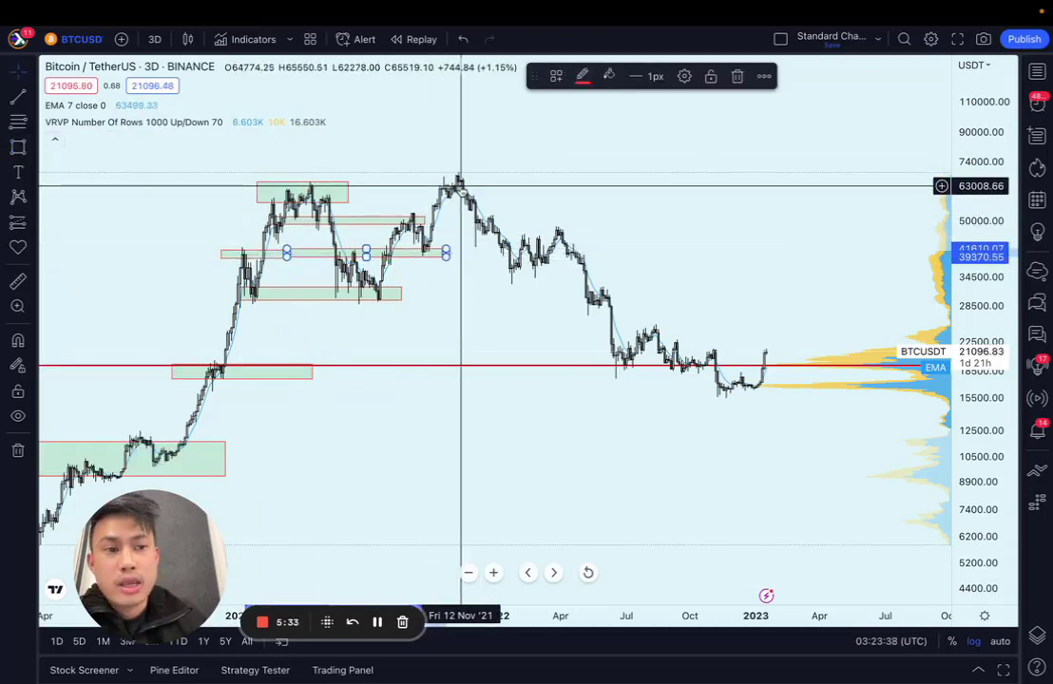
# Extend the roughly 40,000 zone rectangle forward to mid-April 2022 and lower its bottom edge to about 38,300.
pyautogui.moveTo(413, 219); pyautogui.dragTo(423, 223)
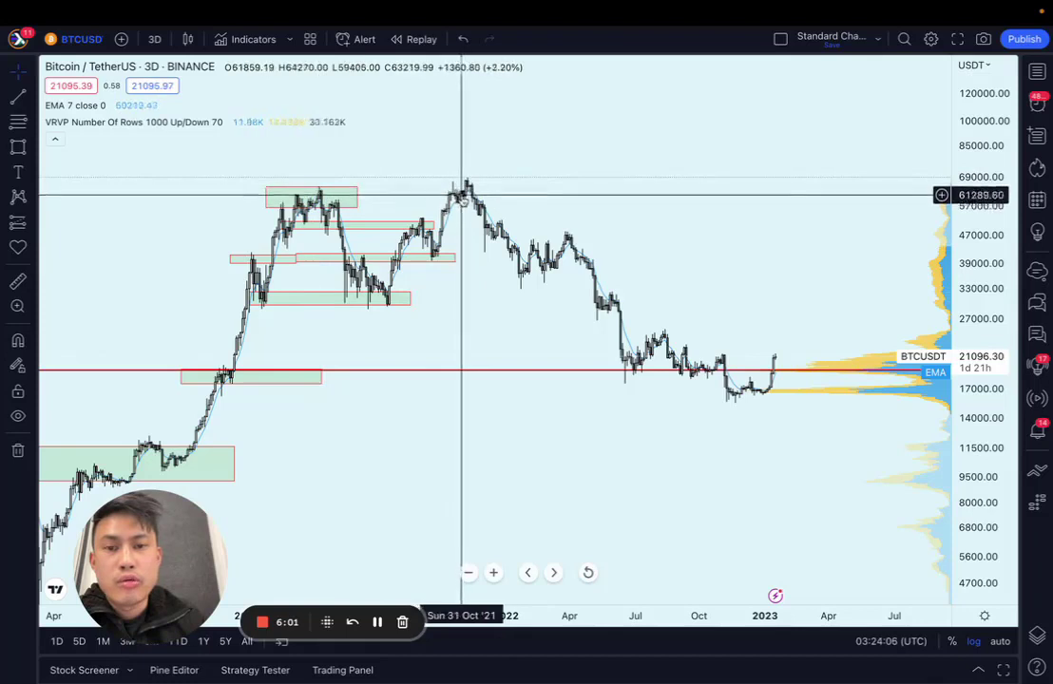
pyautogui.moveTo(471, 186); pyautogui.dragTo(465, 191)
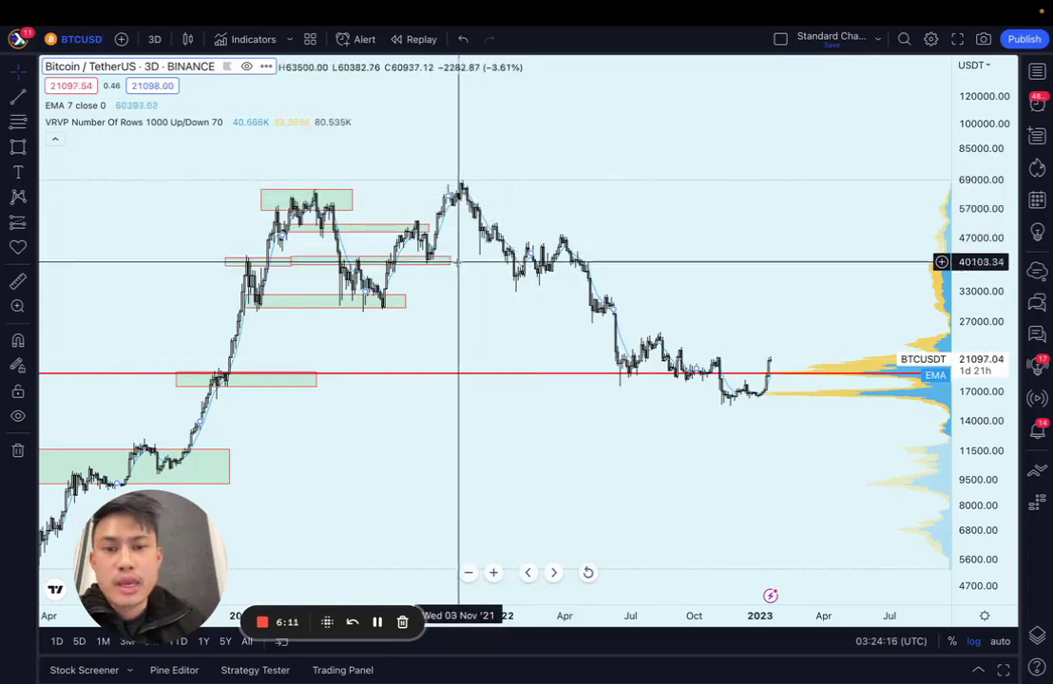
pyautogui.moveTo(451, 262)
pyautogui.mouseDown()
pyautogui.moveTo(428, 260)
pyautogui.moveTo(573, 261)
pyautogui.mouseUp()
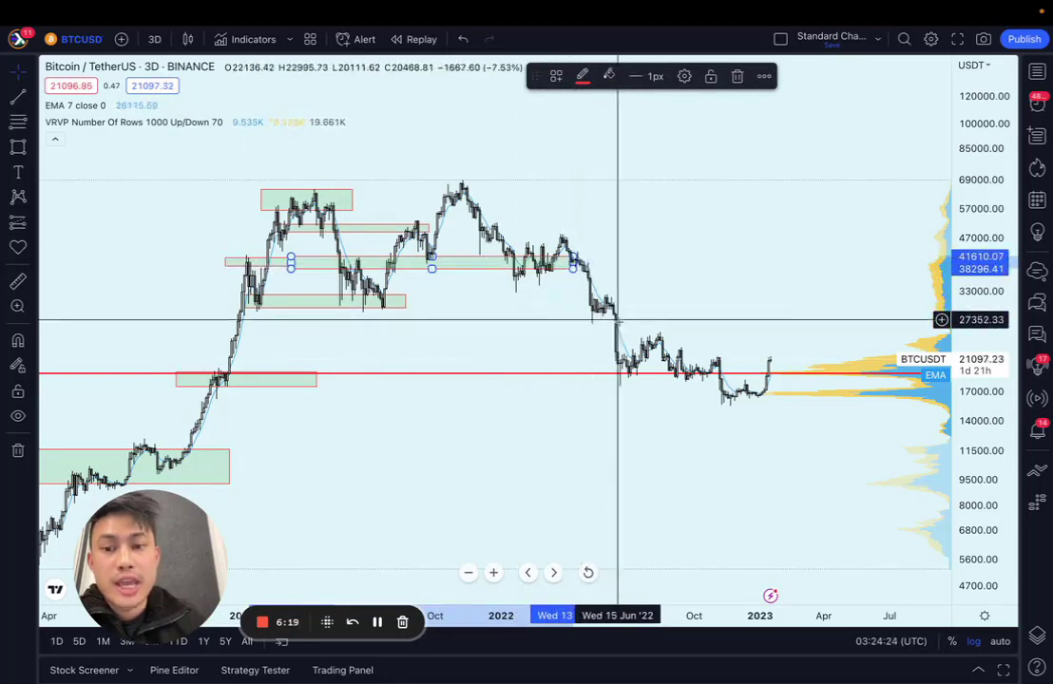
# Draw a rectangle from the end of the late-2020 zone to 6 November 2022, spanning prices from about 19,990 down to about 18,060.
pyautogui.click(17, 151)
pyautogui.click(21, 152)
pyautogui.click(91, 202)
pyautogui.click(320, 381)
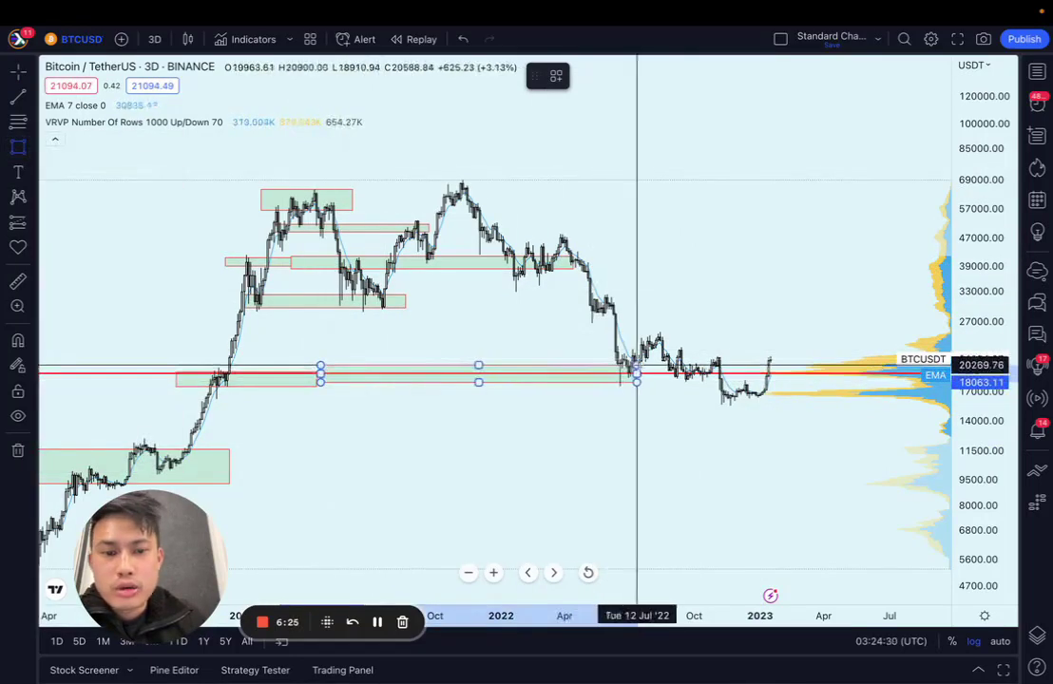
pyautogui.click(659, 365)
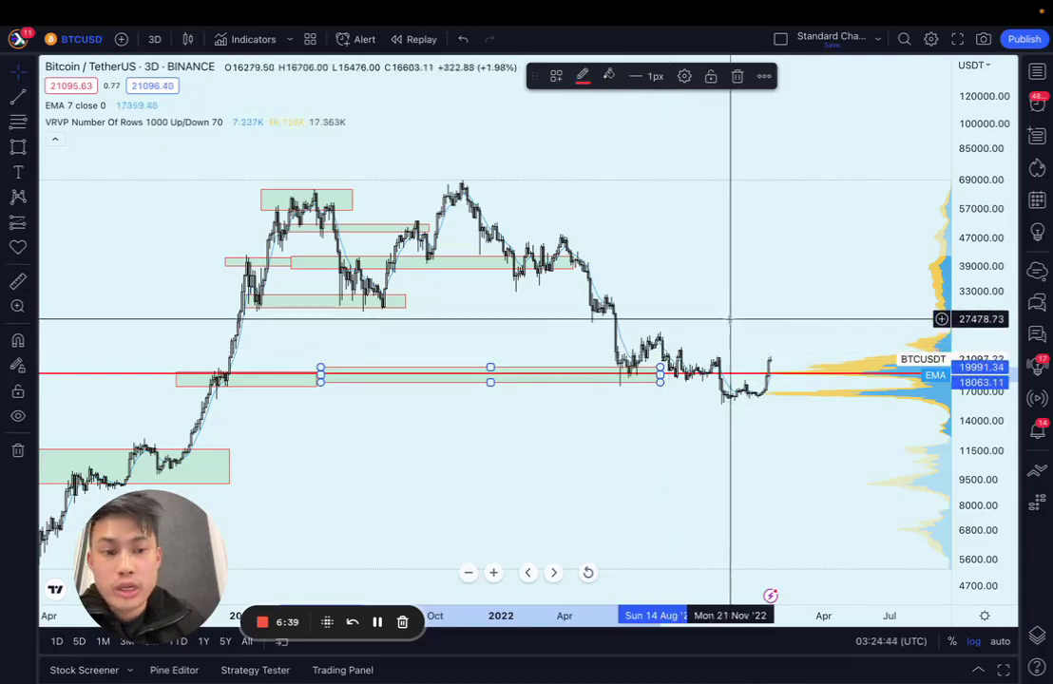
pyautogui.moveTo(660, 374); pyautogui.dragTo(719, 367)
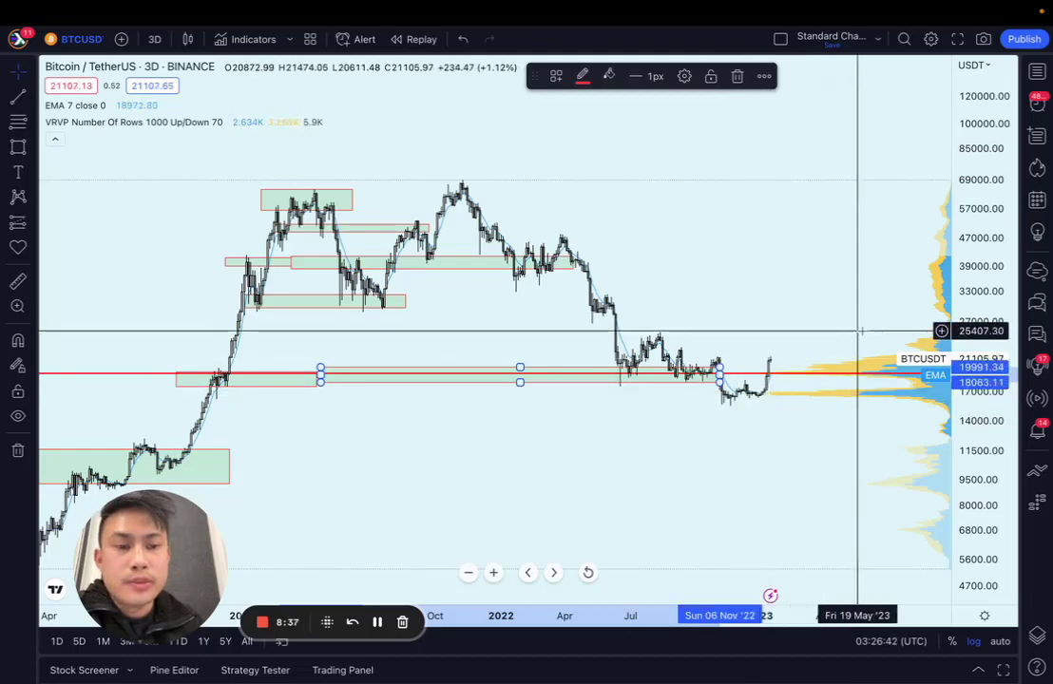
# Extend the long 2021–2022 rectangle forward to 15 July 2023 and raise its lower edge to about 18,915.
pyautogui.scroll(-2, 856, 350)
pyautogui.scroll(3, 850, 354)
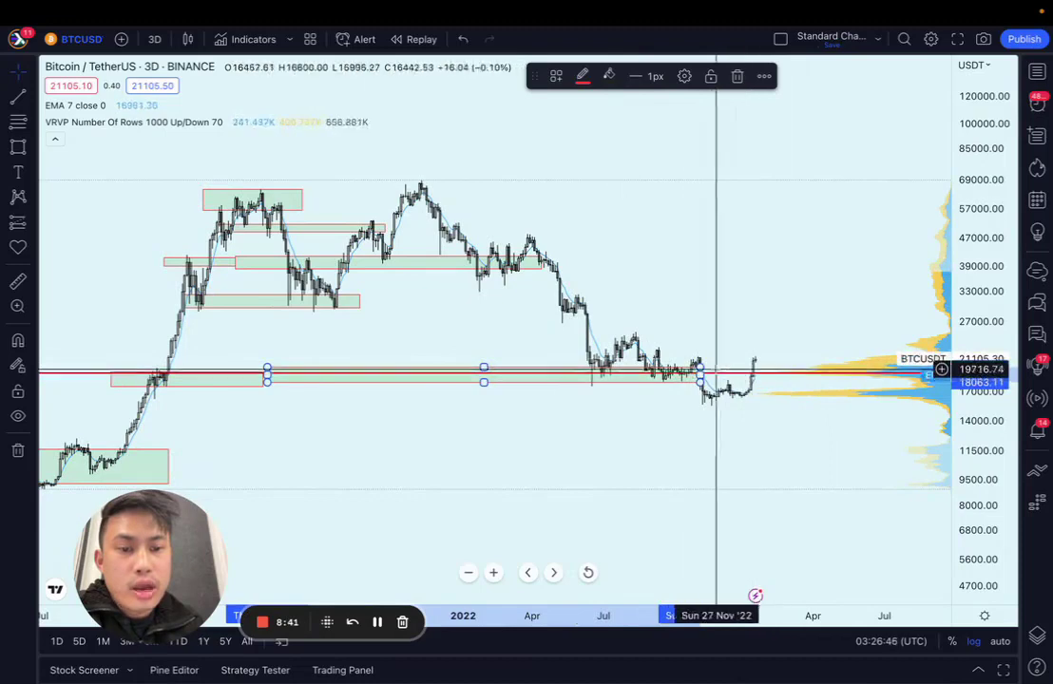
pyautogui.moveTo(701, 367)
pyautogui.mouseDown()
pyautogui.moveTo(912, 371)
pyautogui.moveTo(893, 370)
pyautogui.mouseUp()
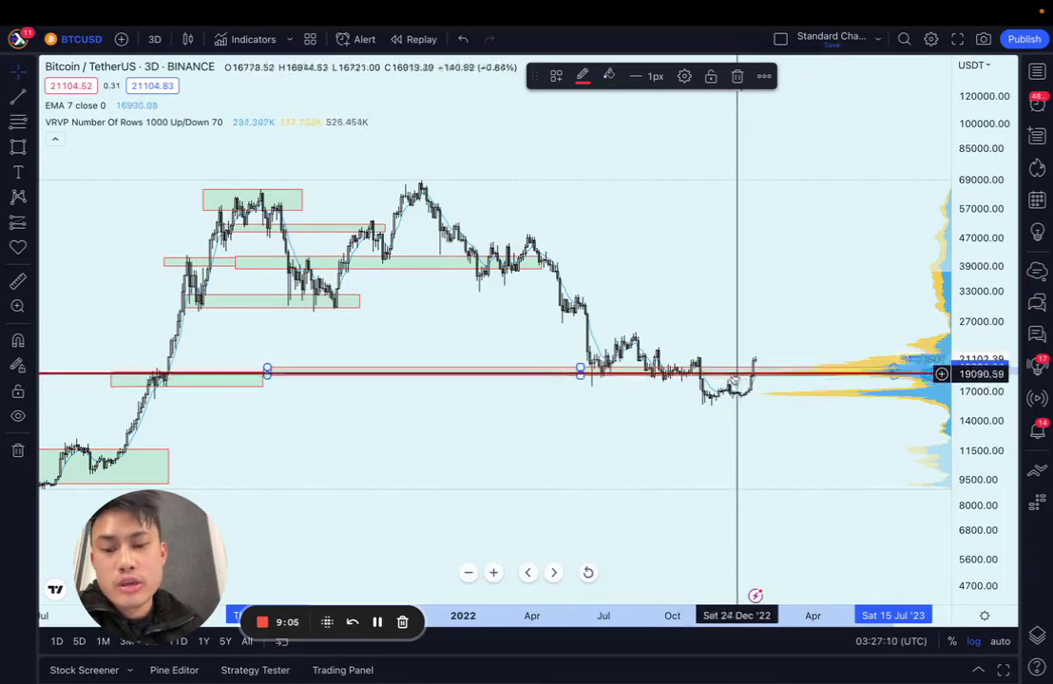
# Move the late-2020 consolidation rectangle up so it spans prices from about 19,820 down to about 17,990.
pyautogui.scroll(1, 648, 402)
pyautogui.scroll(-3, 653, 409)
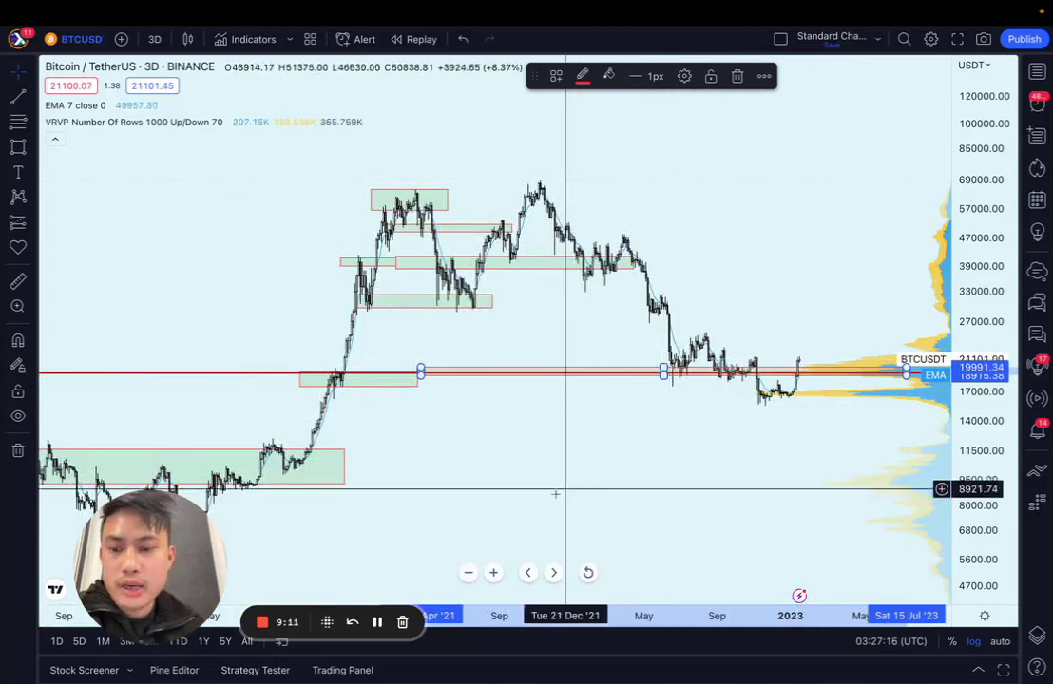
pyautogui.moveTo(581, 493); pyautogui.dragTo(531, 484)
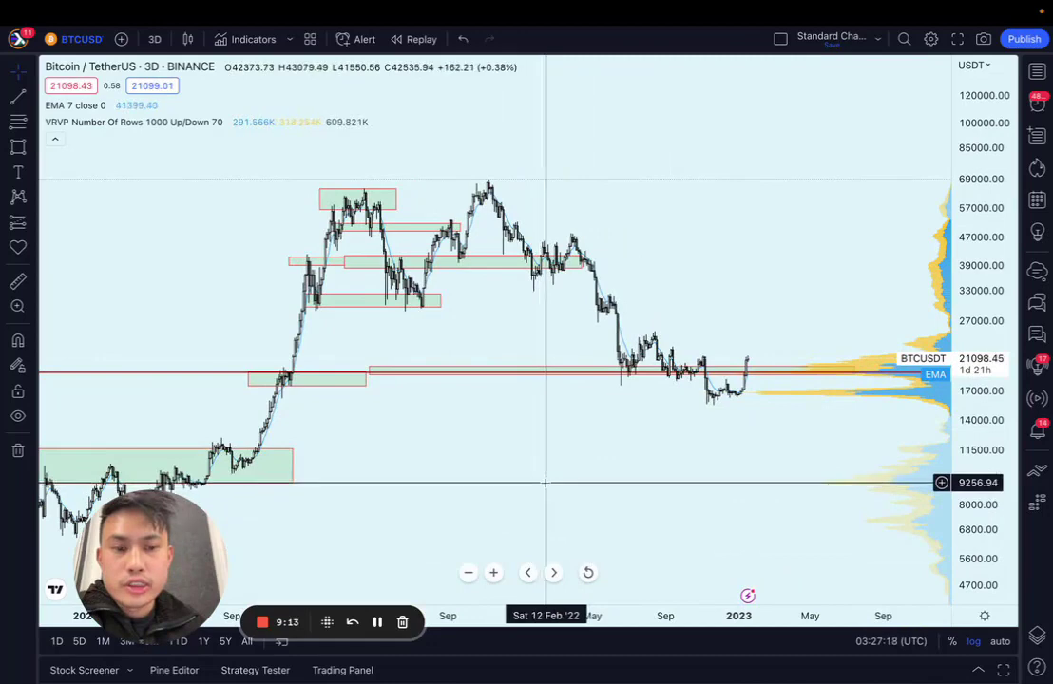
pyautogui.scroll(-1, 546, 483)
pyautogui.scroll(2, 544, 483)
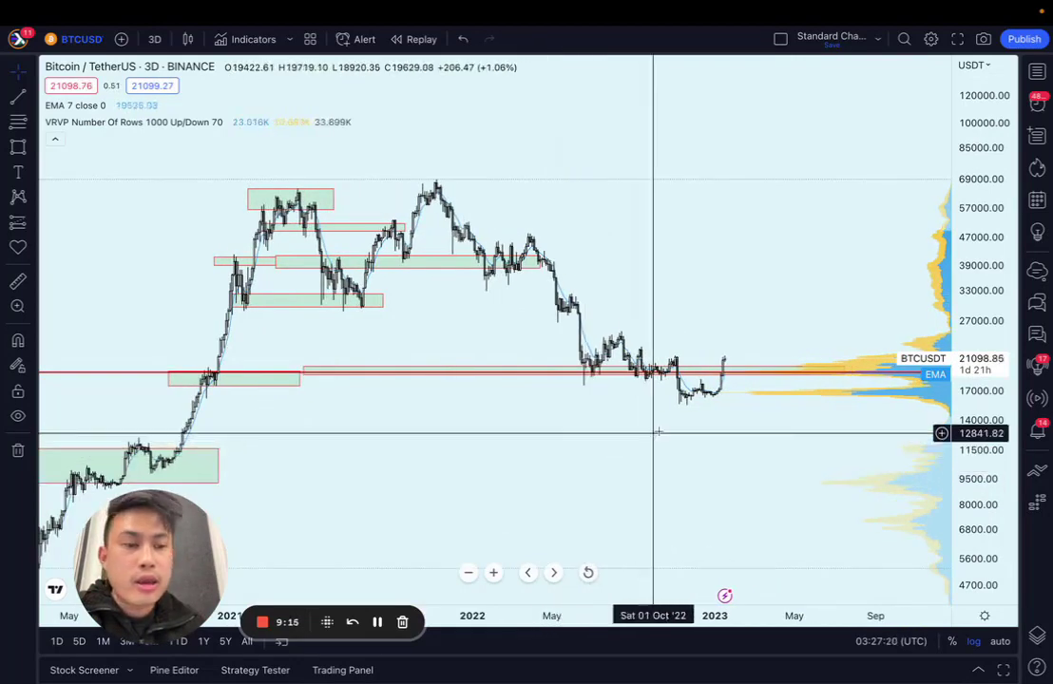
pyautogui.moveTo(1011, 361); pyautogui.dragTo(990, 297)
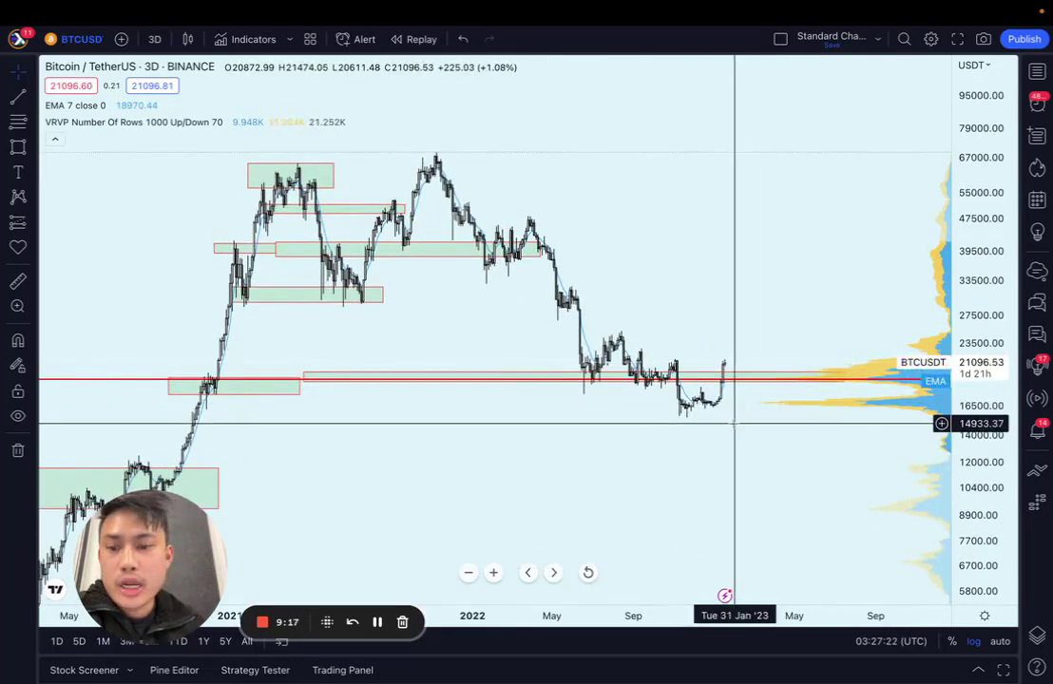
pyautogui.scroll(1, 735, 423)
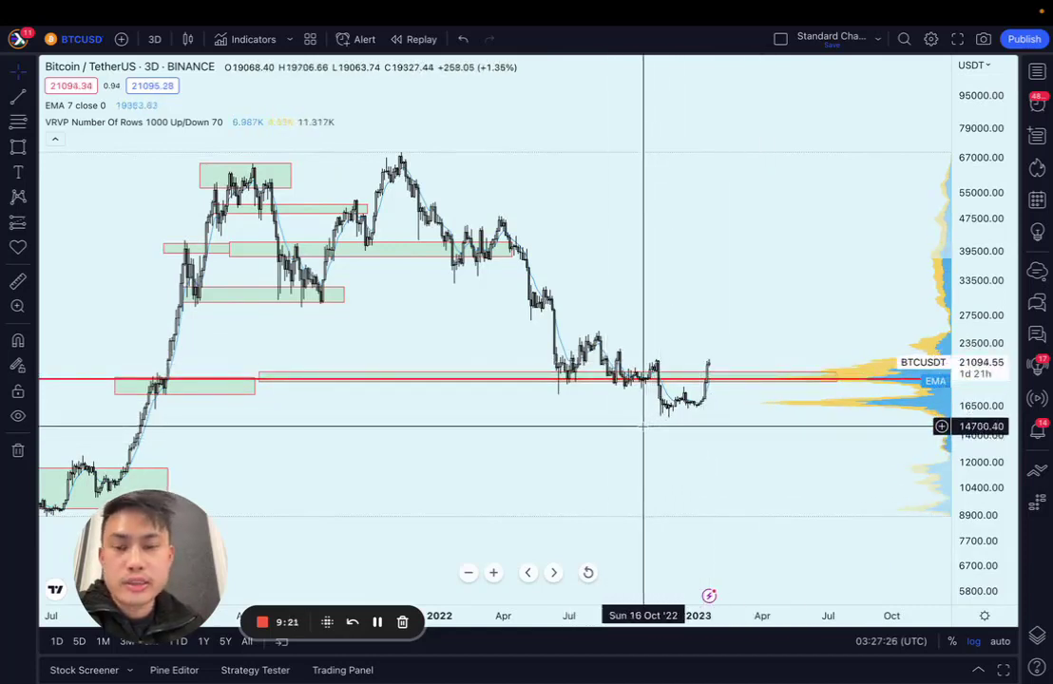
pyautogui.click(340, 377)
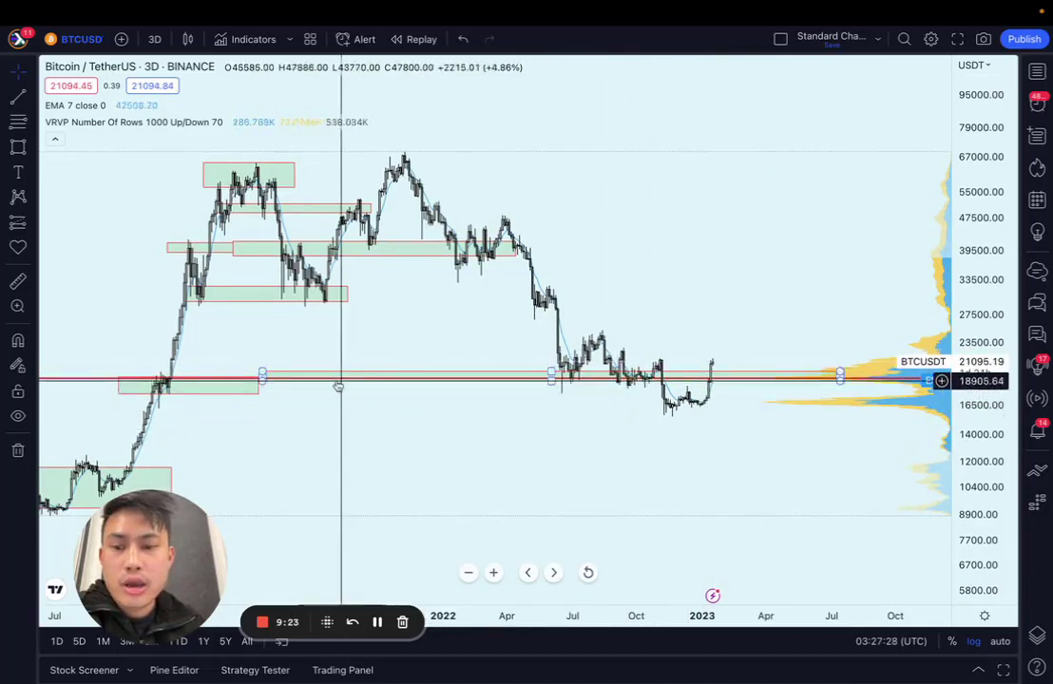
pyautogui.moveTo(239, 378); pyautogui.dragTo(240, 372)
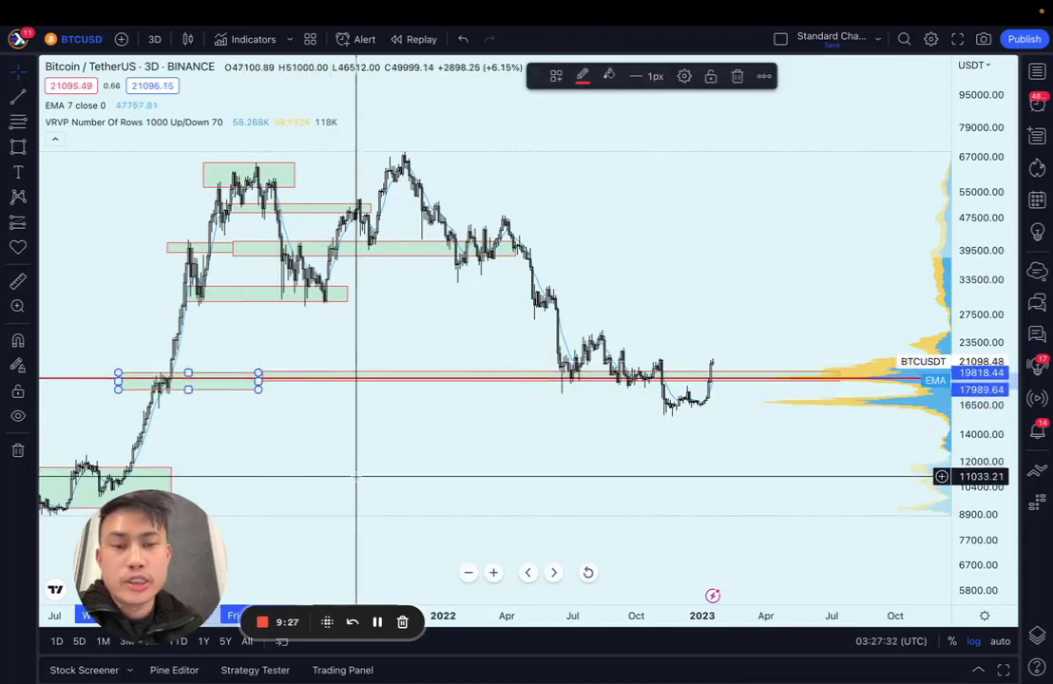